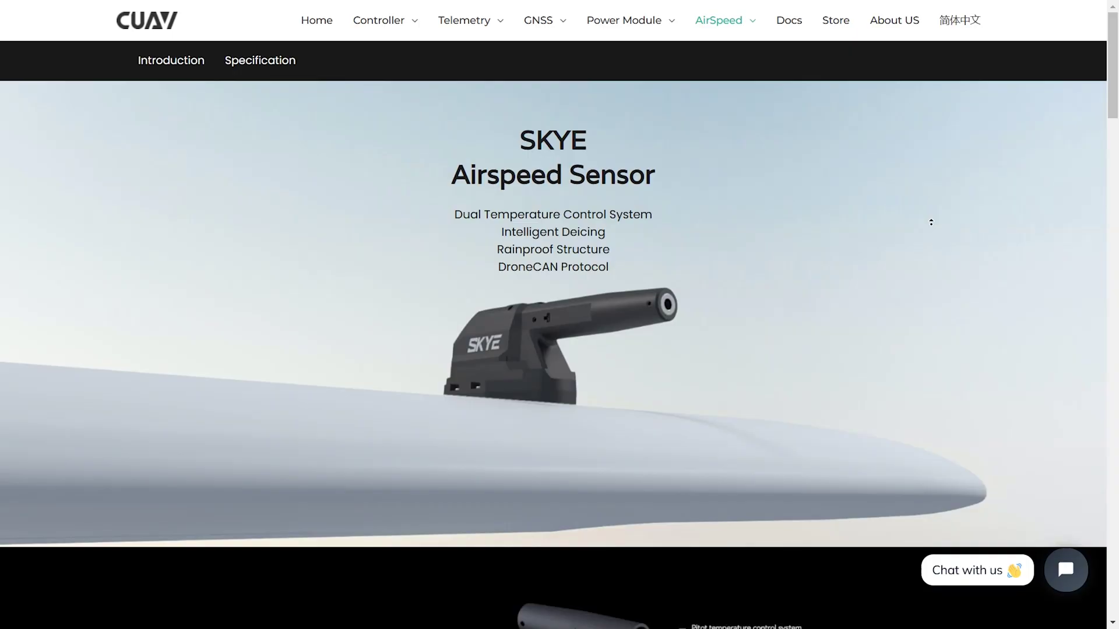
# Step: Scroll through the SKYE Airspeed Sensor feature sections down to the full Specification table
pyautogui.scroll(-4, 930, 229)
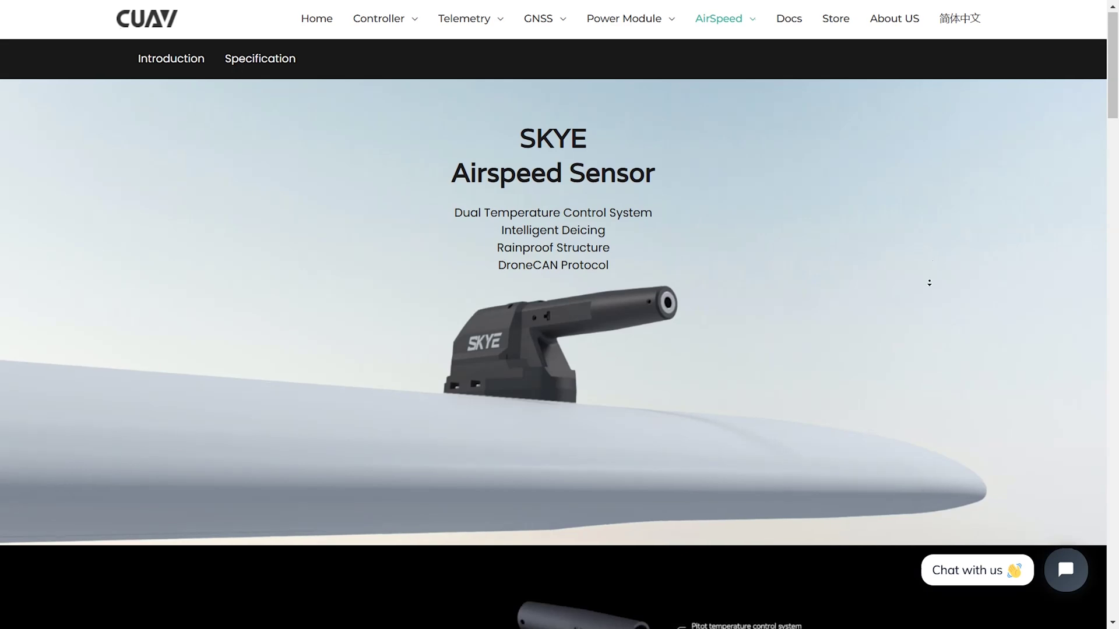
pyautogui.scroll(-3, 930, 315)
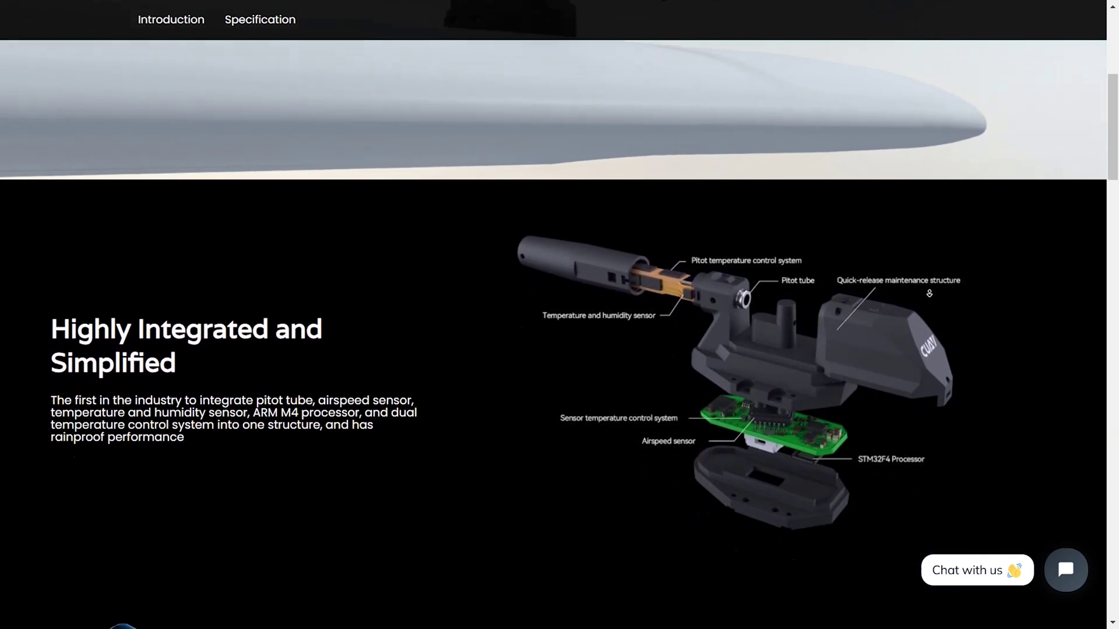
pyautogui.scroll(-3, 924, 291)
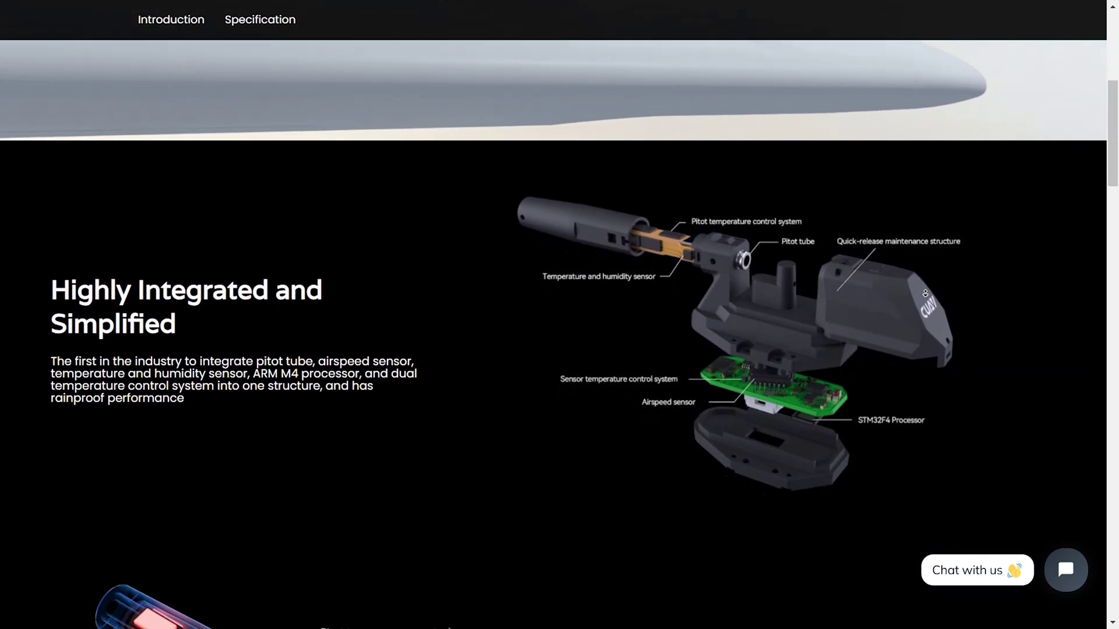
pyautogui.scroll(-5, 924, 311)
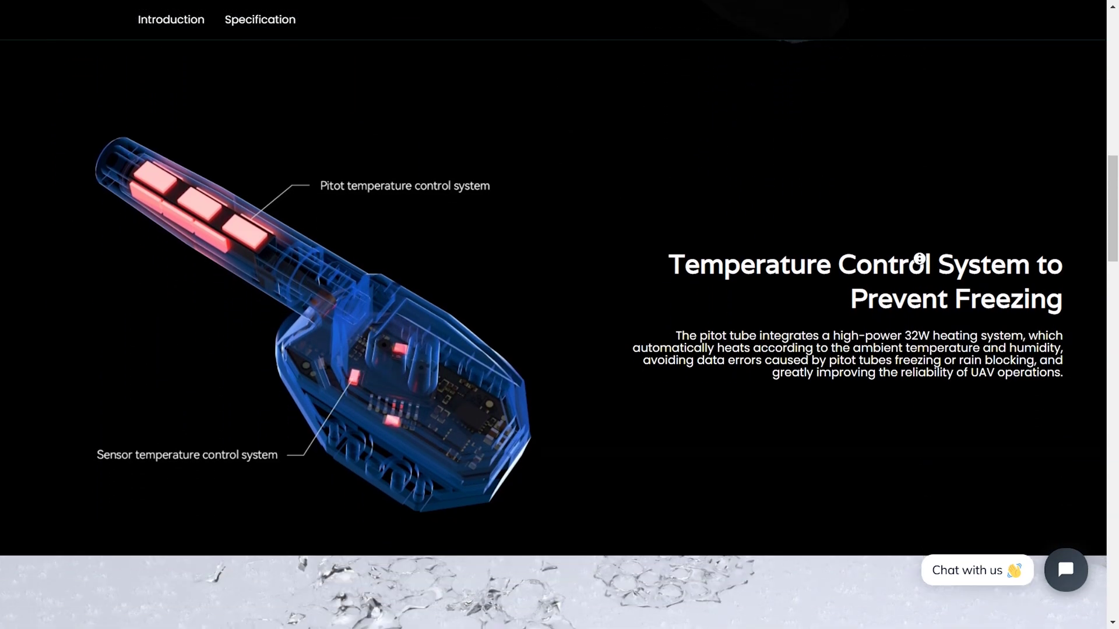
pyautogui.scroll(-5, 922, 292)
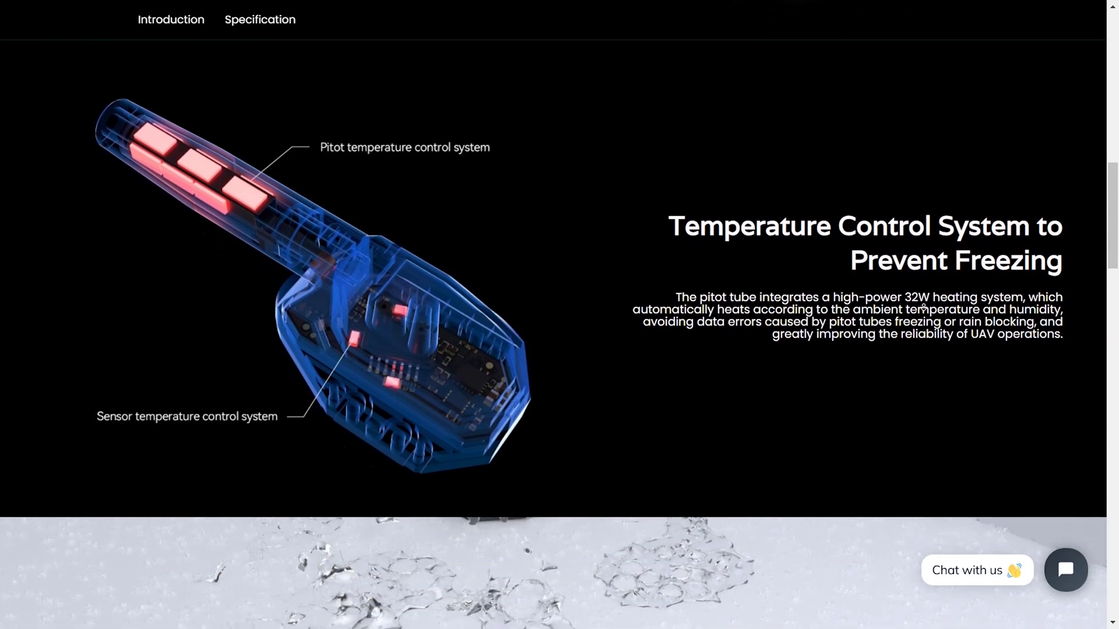
pyautogui.scroll(-1, 922, 306)
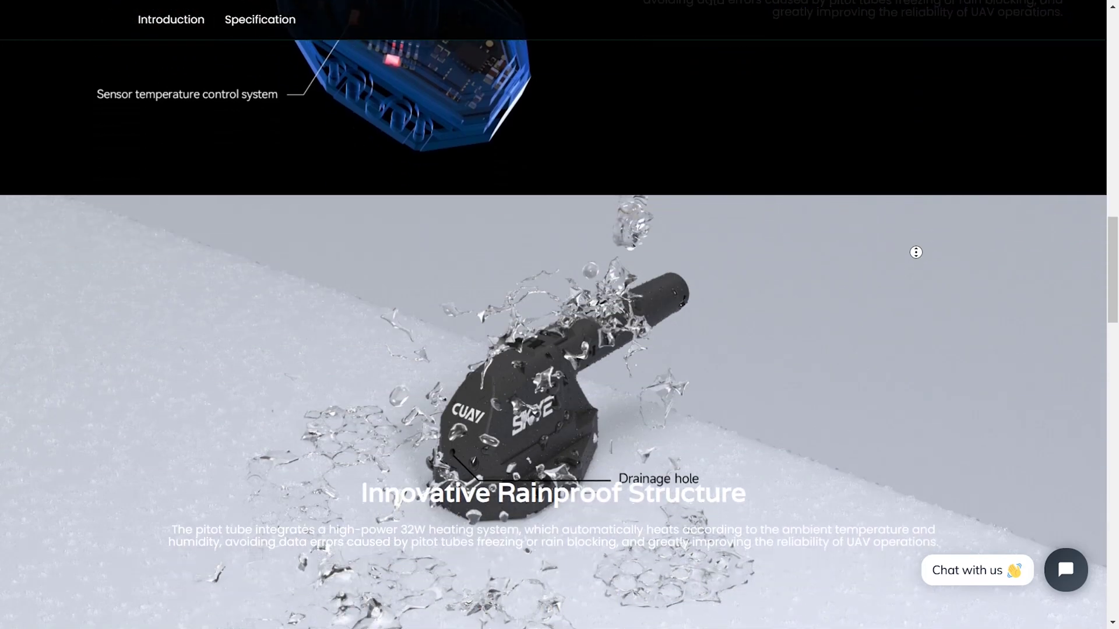
pyautogui.scroll(1, 915, 250)
pyautogui.scroll(-1, 913, 225)
pyautogui.scroll(-1, 908, 273)
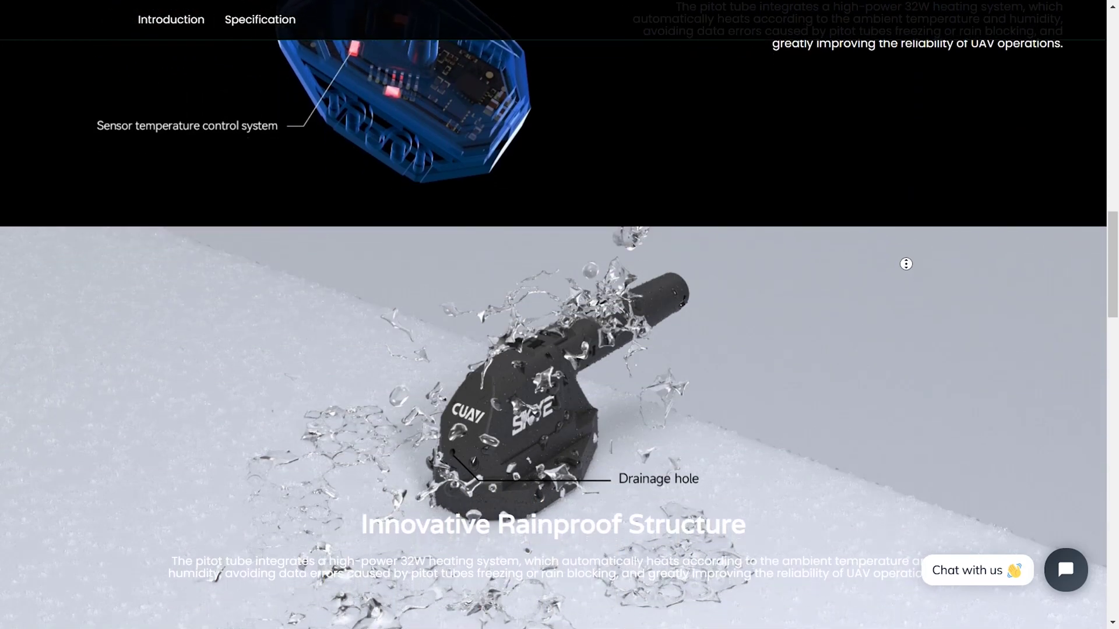
pyautogui.scroll(-5, 907, 292)
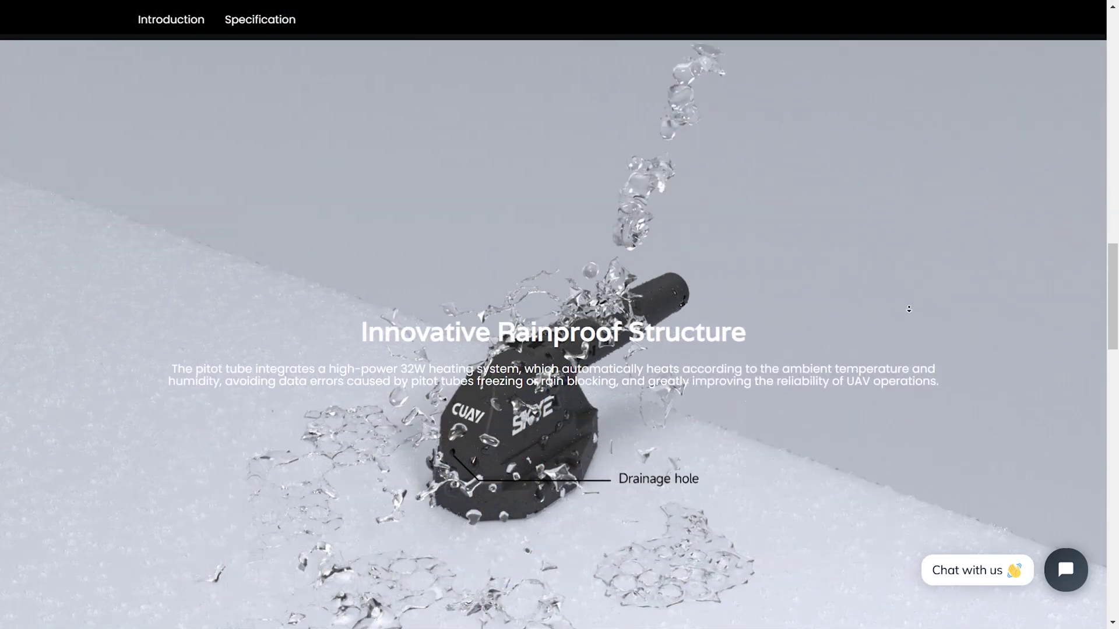
pyautogui.scroll(-5, 909, 310)
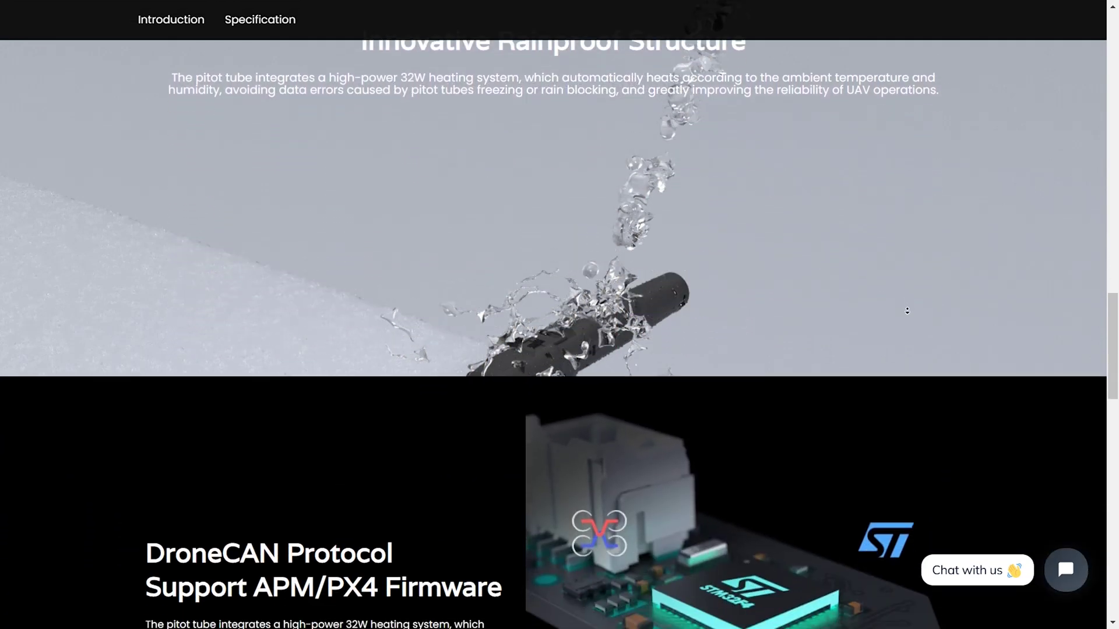
pyautogui.scroll(-3, 907, 313)
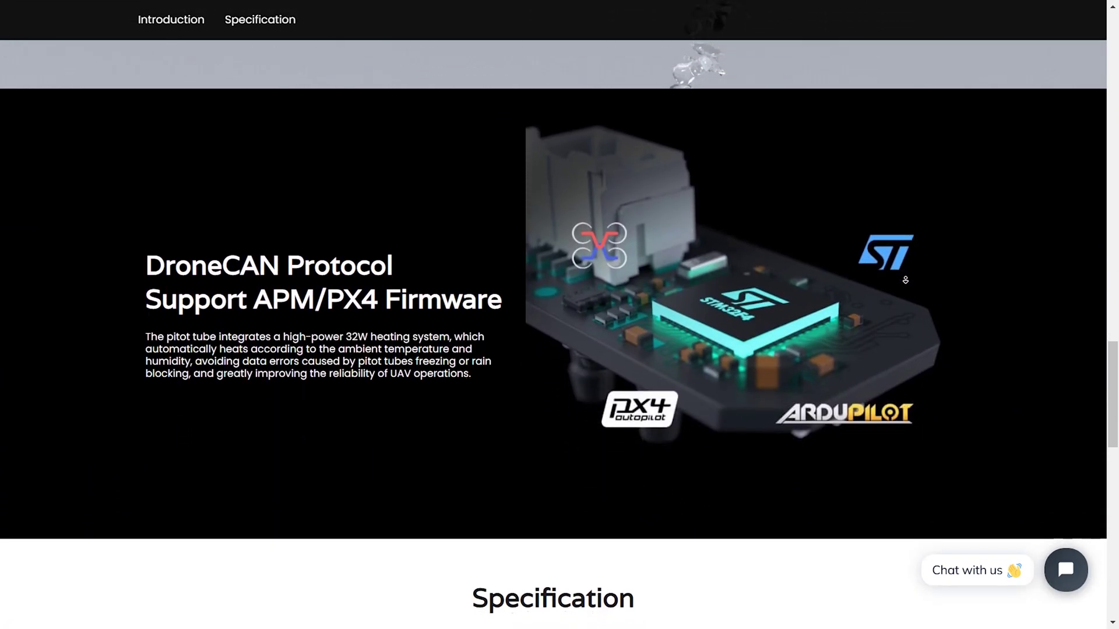
pyautogui.scroll(-1, 907, 280)
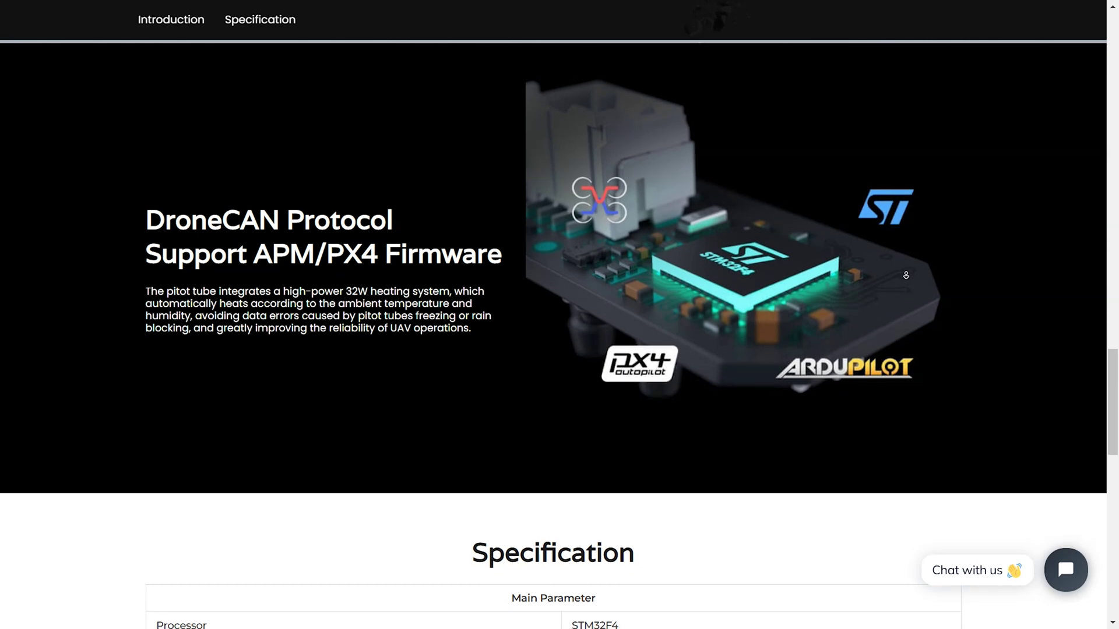
pyautogui.scroll(-7, 908, 284)
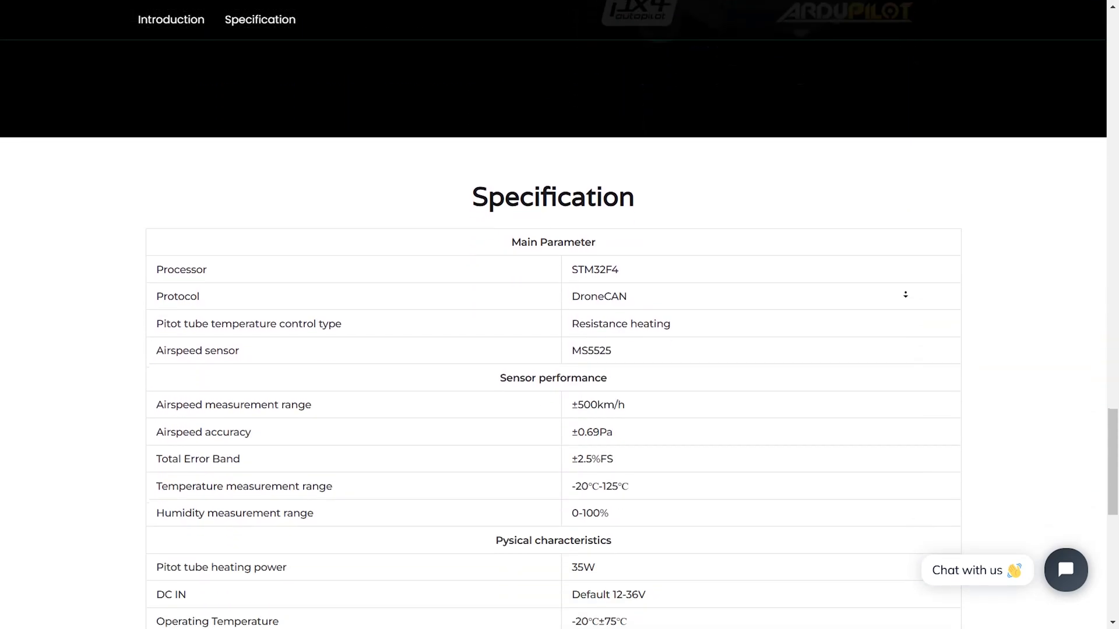
pyautogui.scroll(-2, 907, 290)
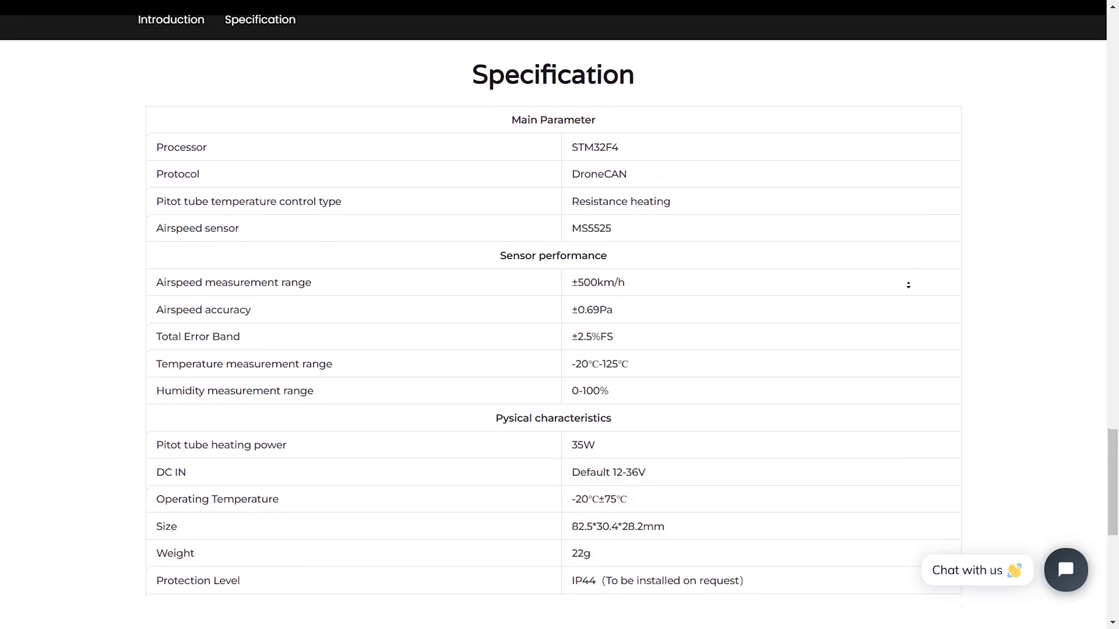
pyautogui.scroll(-1, 909, 268)
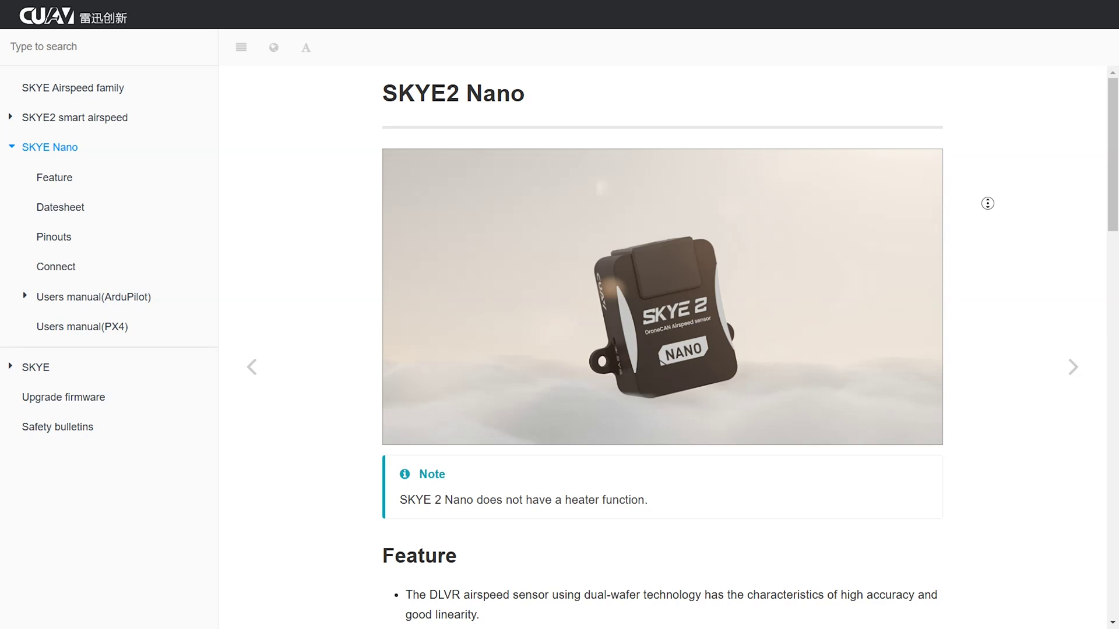
# Step: Scroll the SKYE2 Nano docs page down through its features to the datasheet table
pyautogui.scroll(-3, 988, 226)
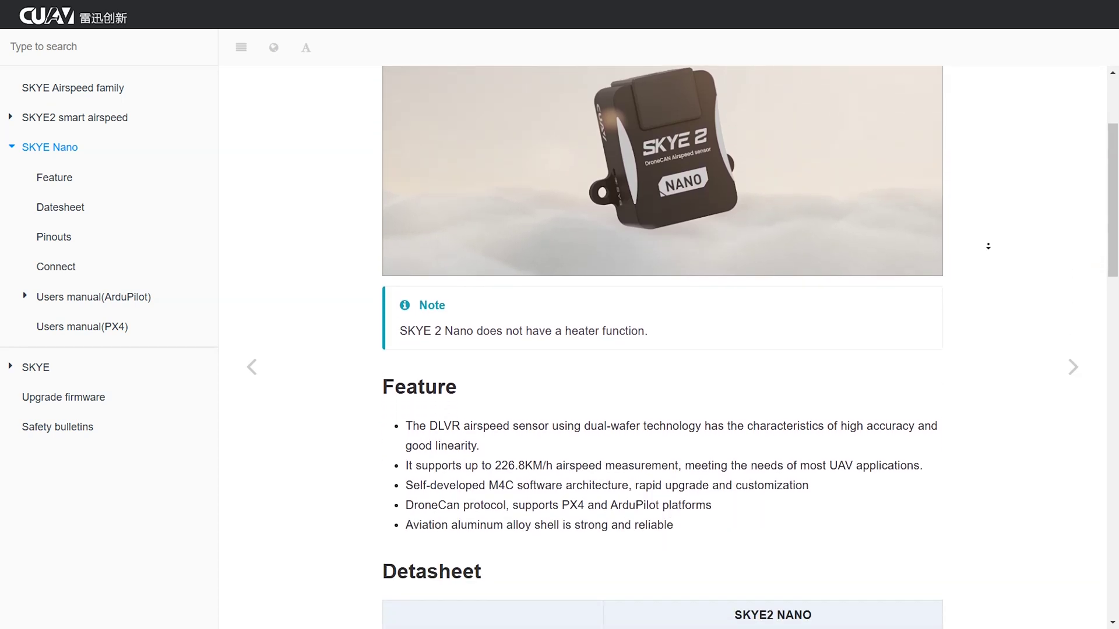
pyautogui.scroll(-3, 988, 242)
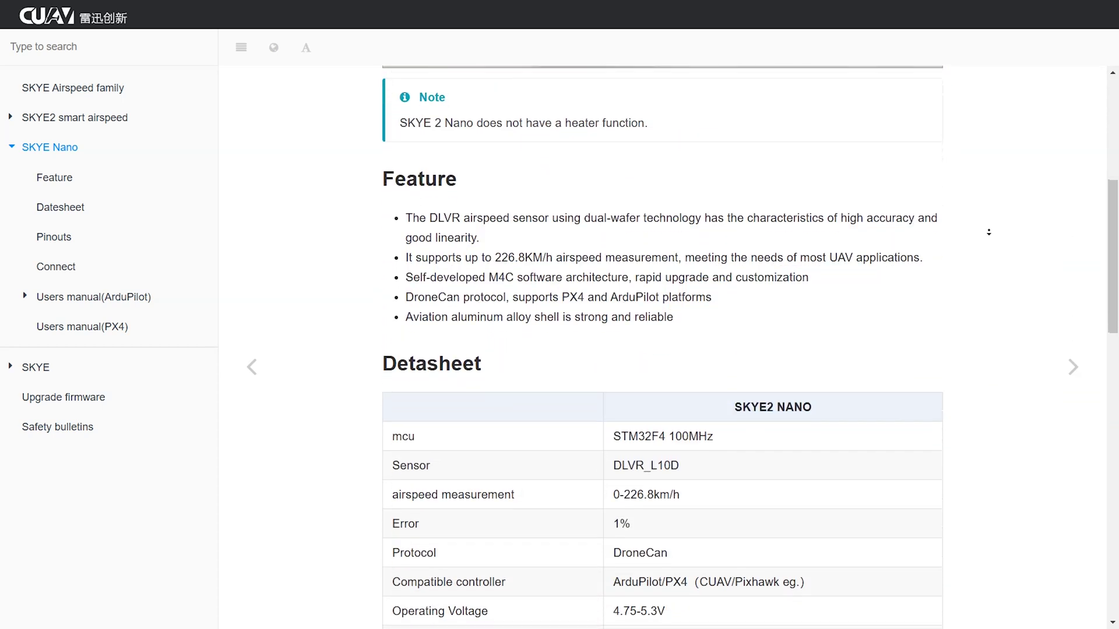
pyautogui.scroll(-1, 988, 232)
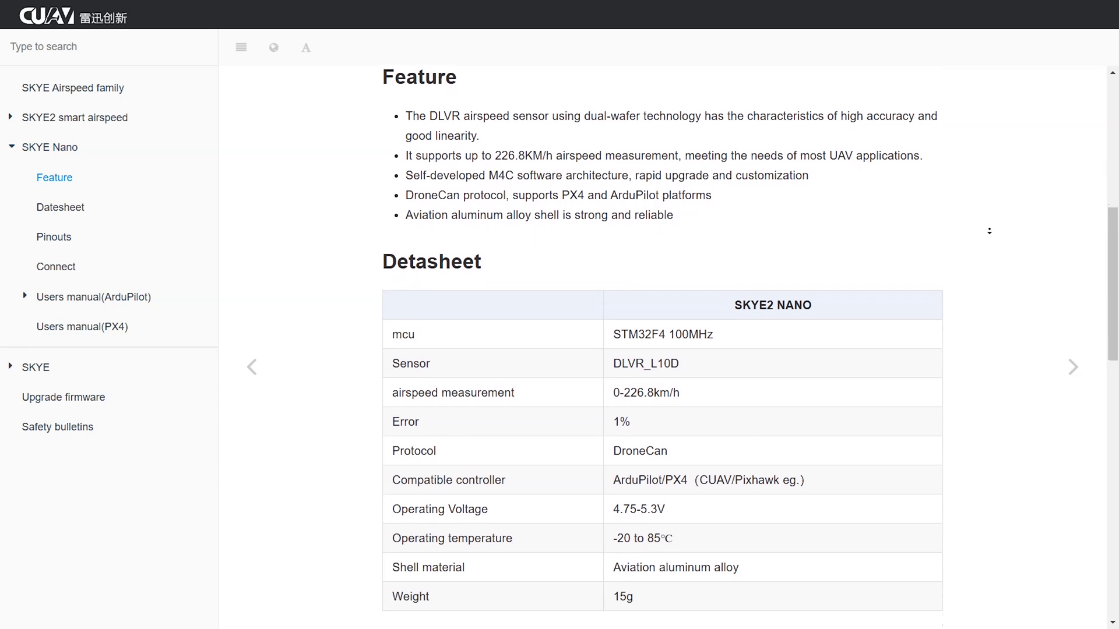
pyautogui.scroll(-1, 989, 230)
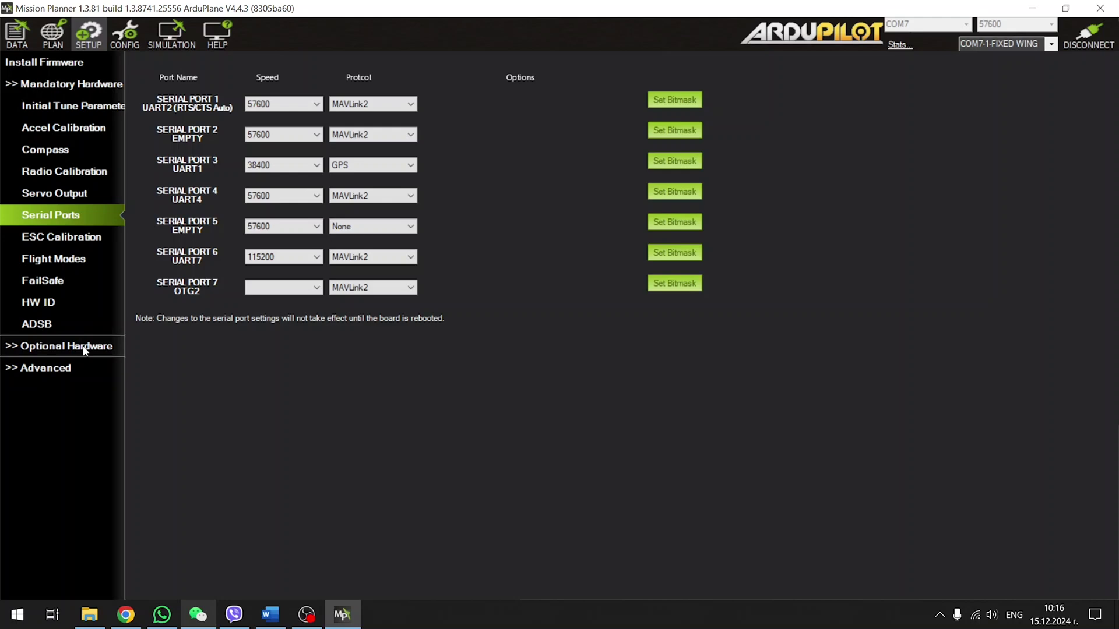
# Step: Open the Airspeed page under Optional Hardware and keep the sensor type as DroneCAN
pyautogui.click(84, 348)
pyautogui.scroll(-3, 82, 352)
pyautogui.click(82, 360)
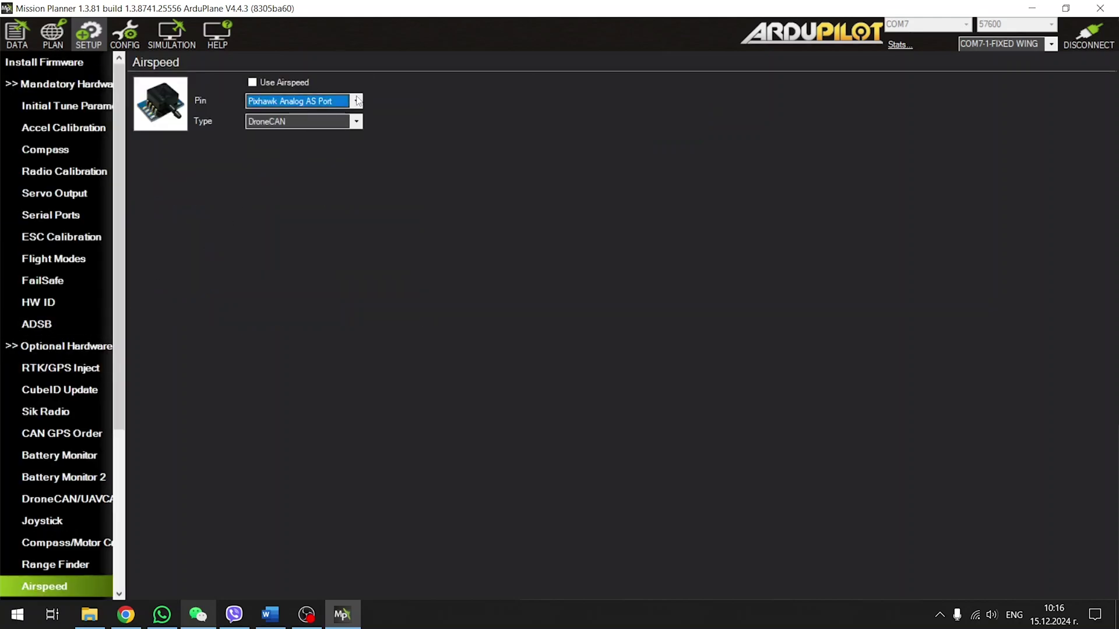
pyautogui.click(356, 122)
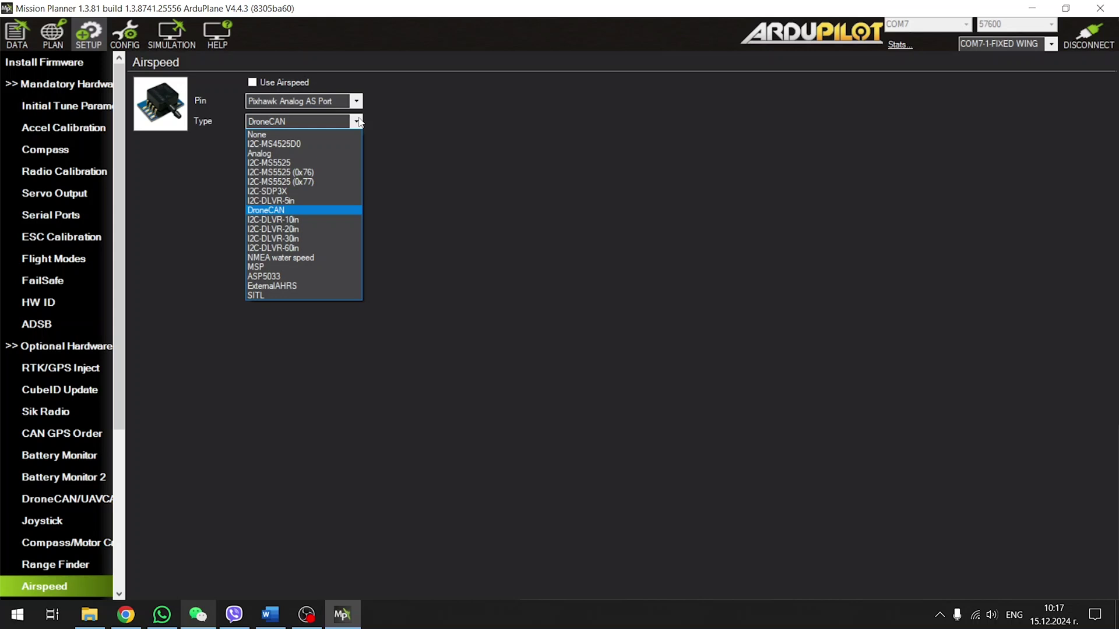
pyautogui.click(285, 210)
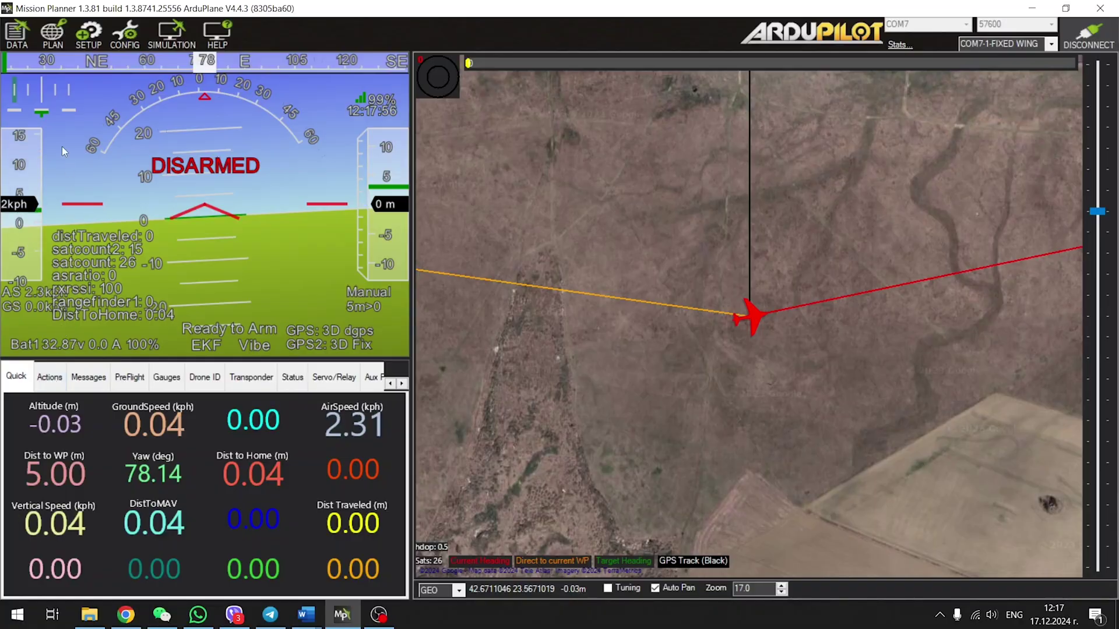
# Step: Open the Full Parameter List filtered to the ARSPD airspeed parameters
pyautogui.click(119, 35)
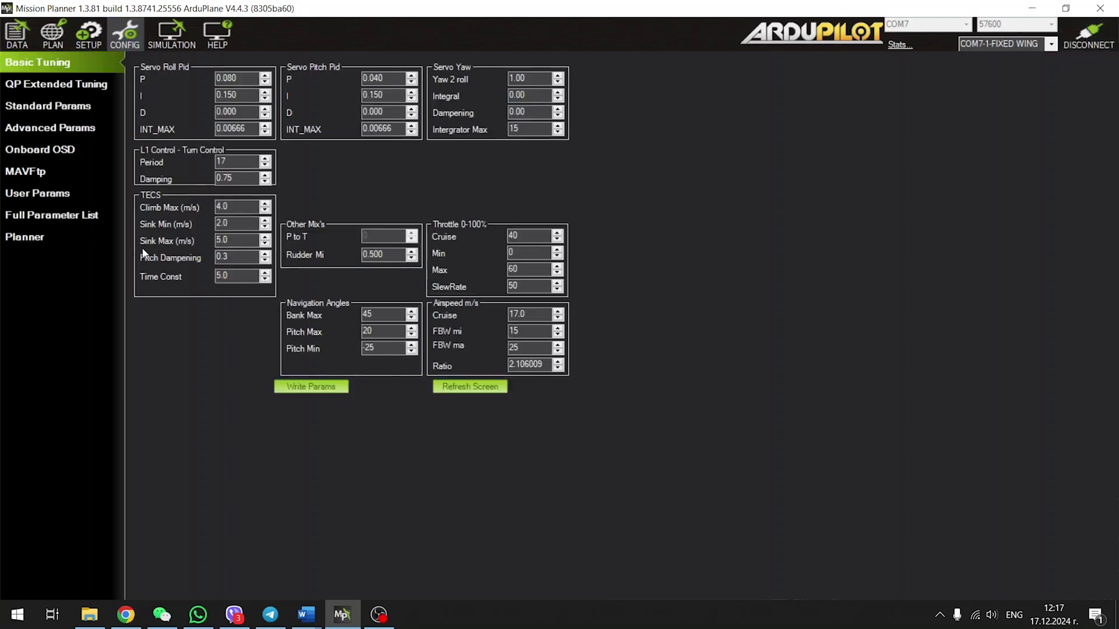
pyautogui.click(80, 217)
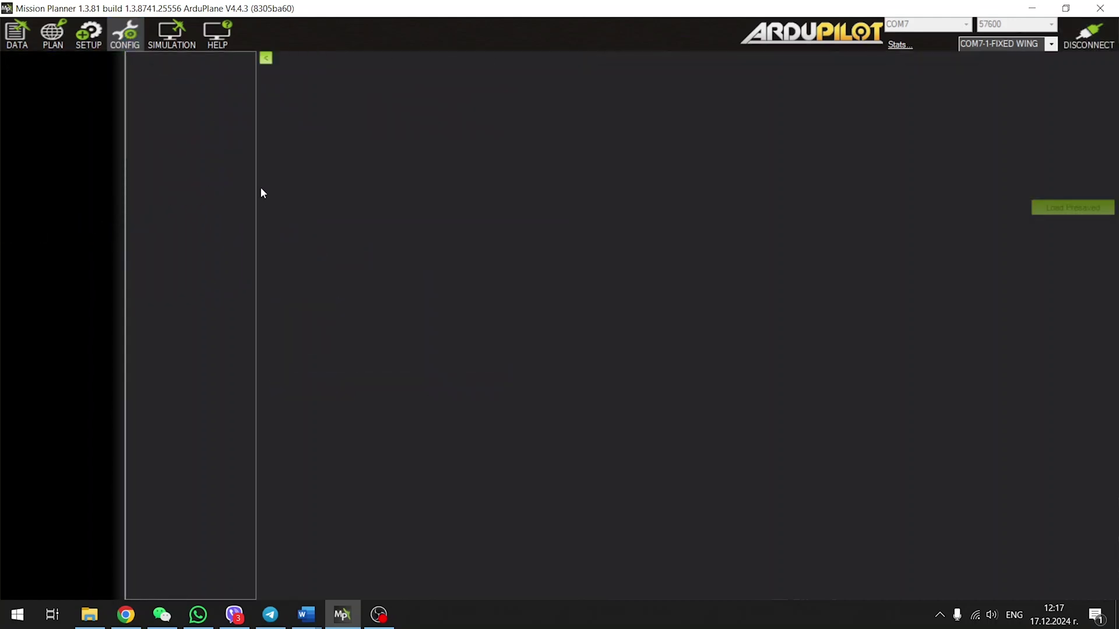
pyautogui.click(559, 336)
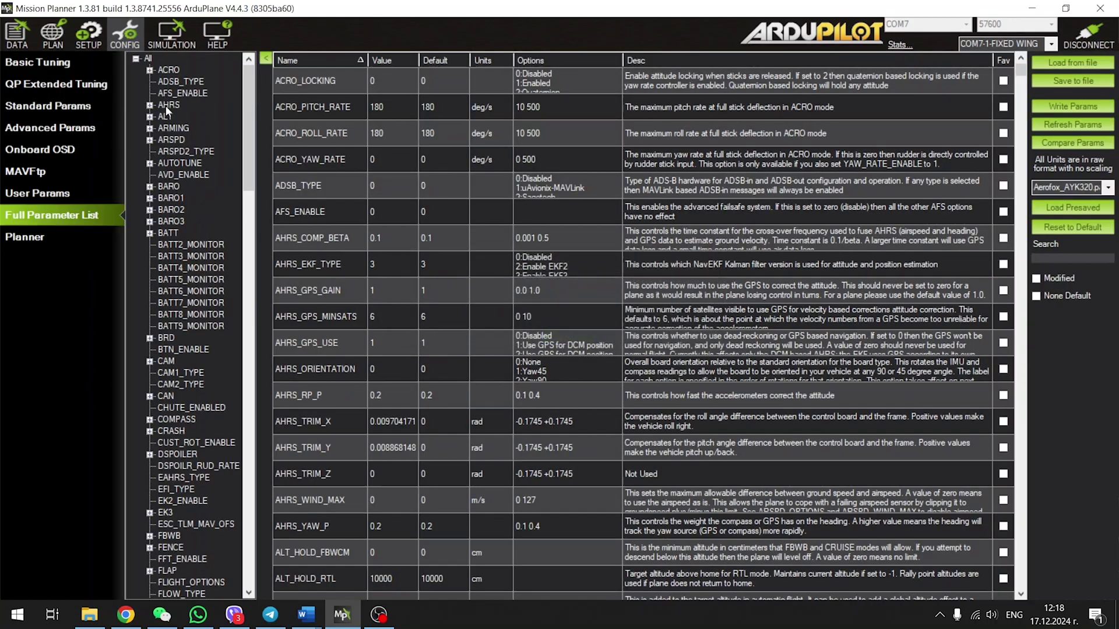
pyautogui.click(172, 139)
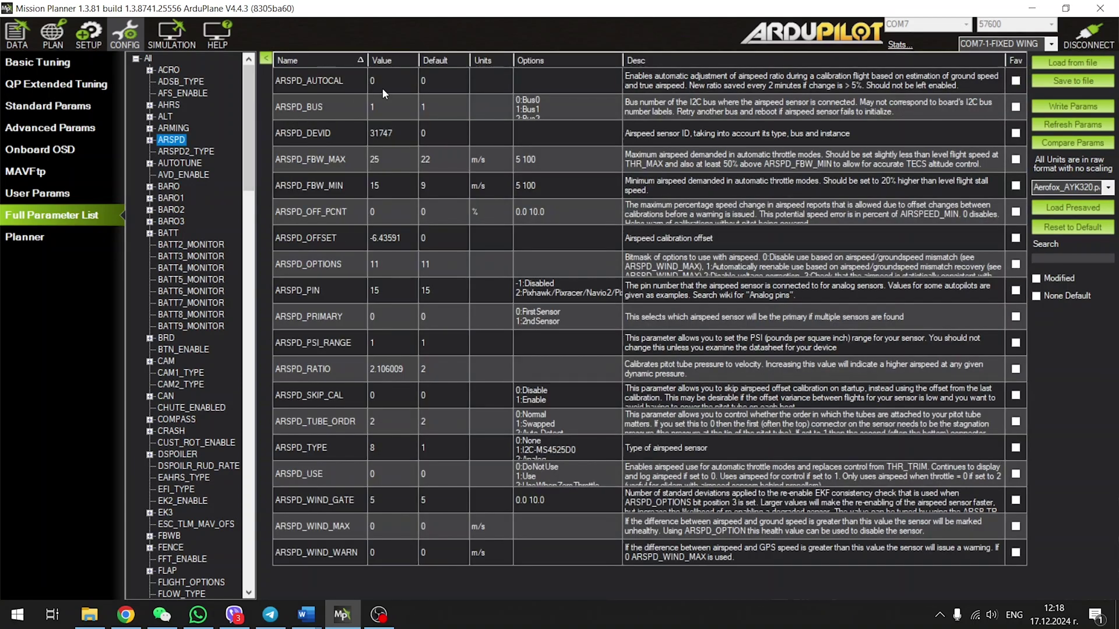
# Step: Set ARSPD_AUTOCAL to 1 and write it to the autopilot
pyautogui.click(390, 87)
pyautogui.write('1')
pyautogui.press('Tab')
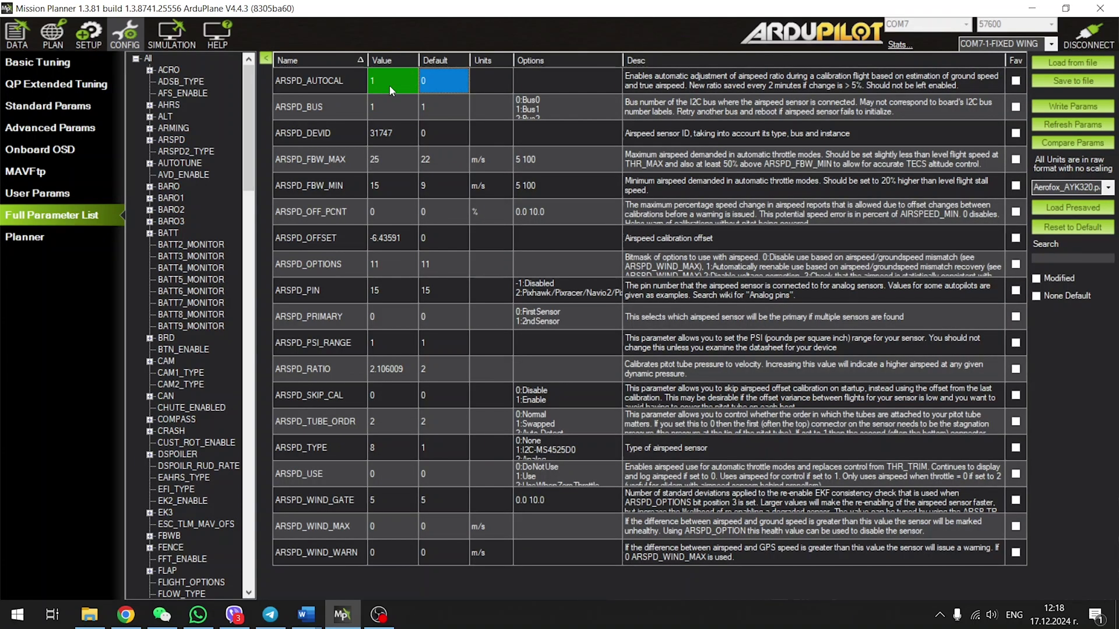
pyautogui.click(1059, 104)
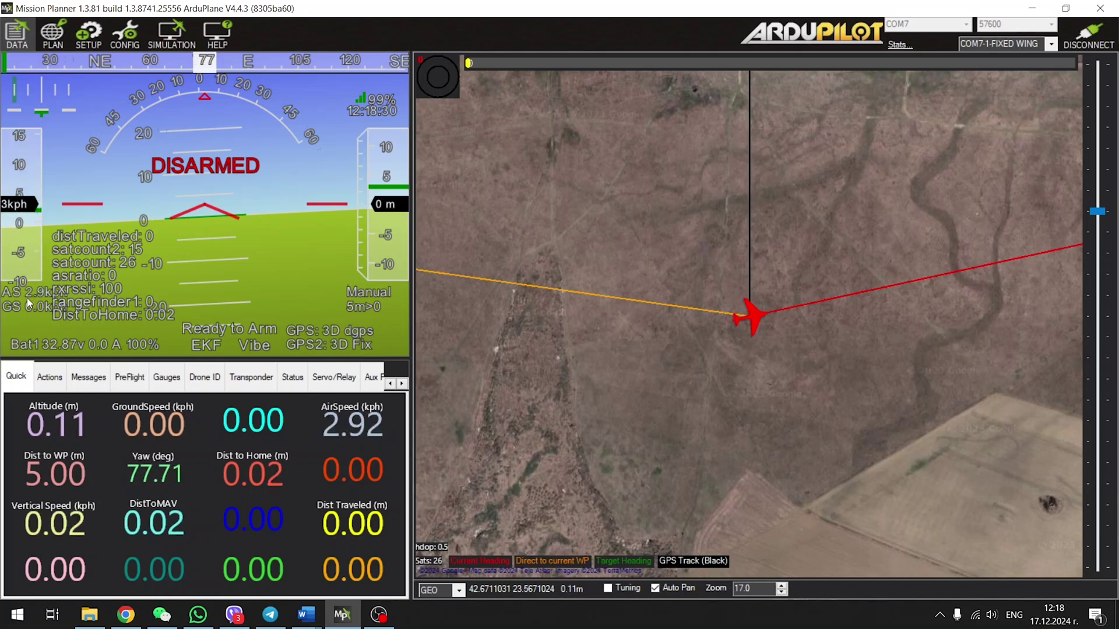
# Step: Run Preflight_Calibration from the Actions tab and confirm the prearm status shows Ready to Arm
pyautogui.click(53, 383)
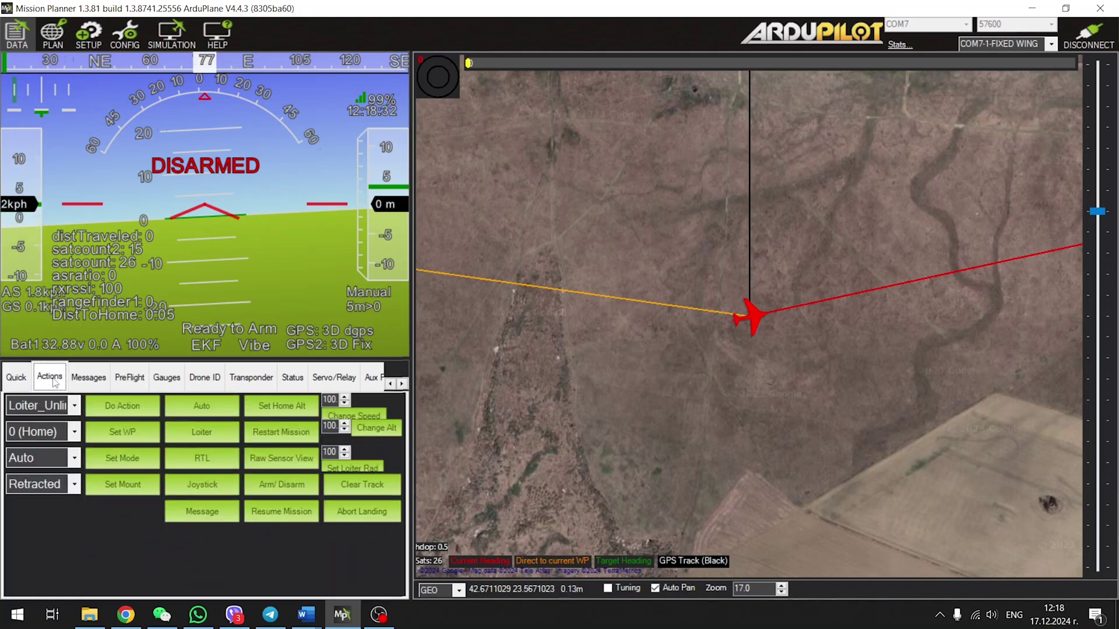
pyautogui.click(76, 410)
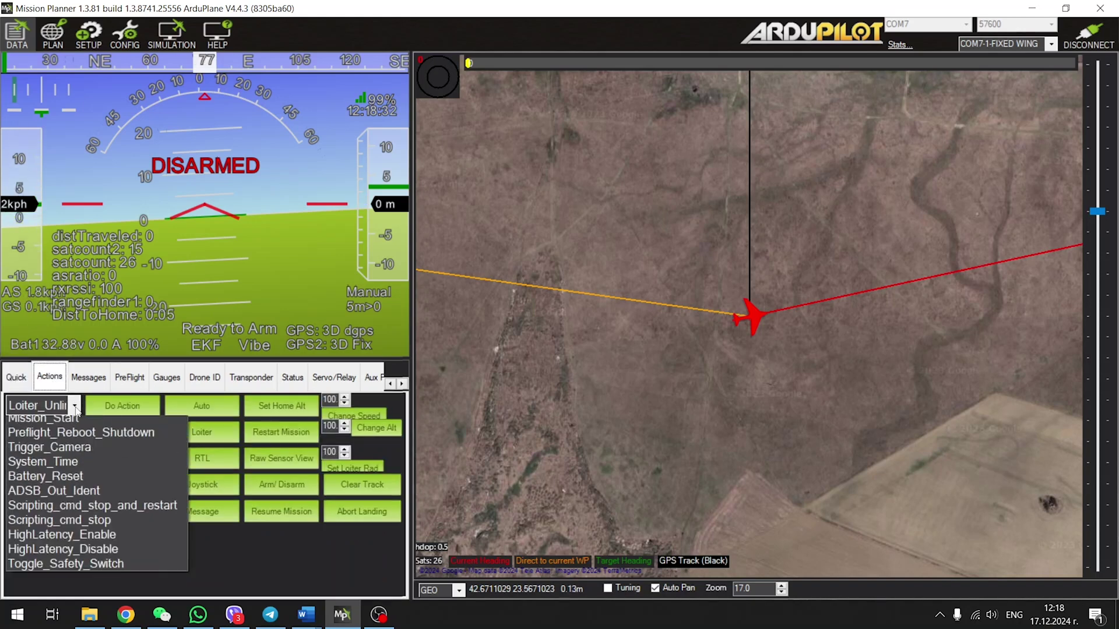
pyautogui.click(70, 452)
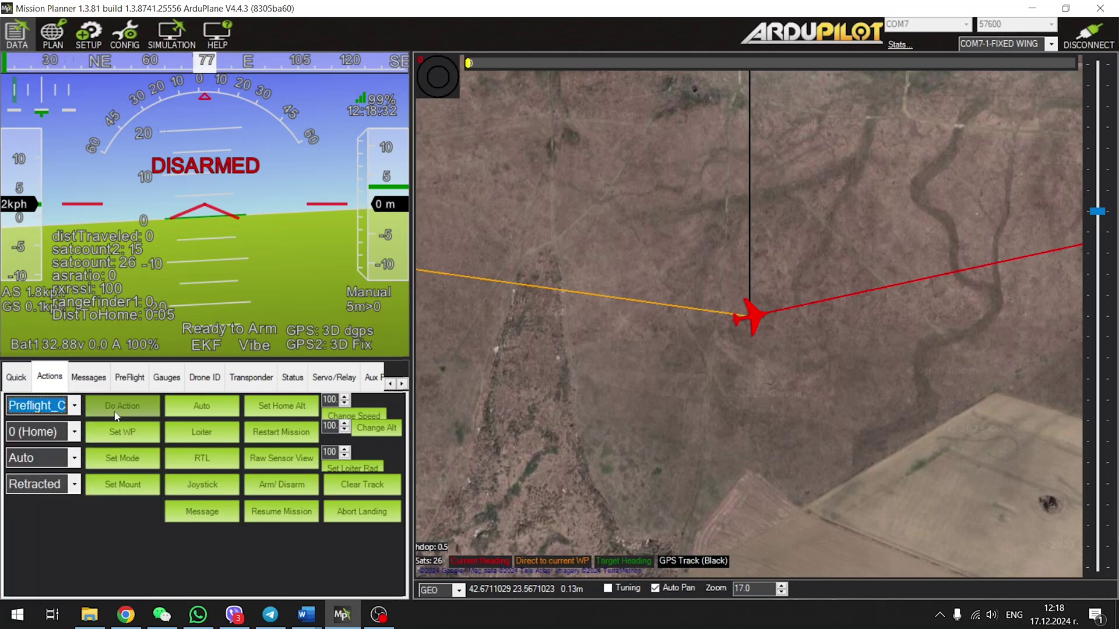
pyautogui.click(51, 379)
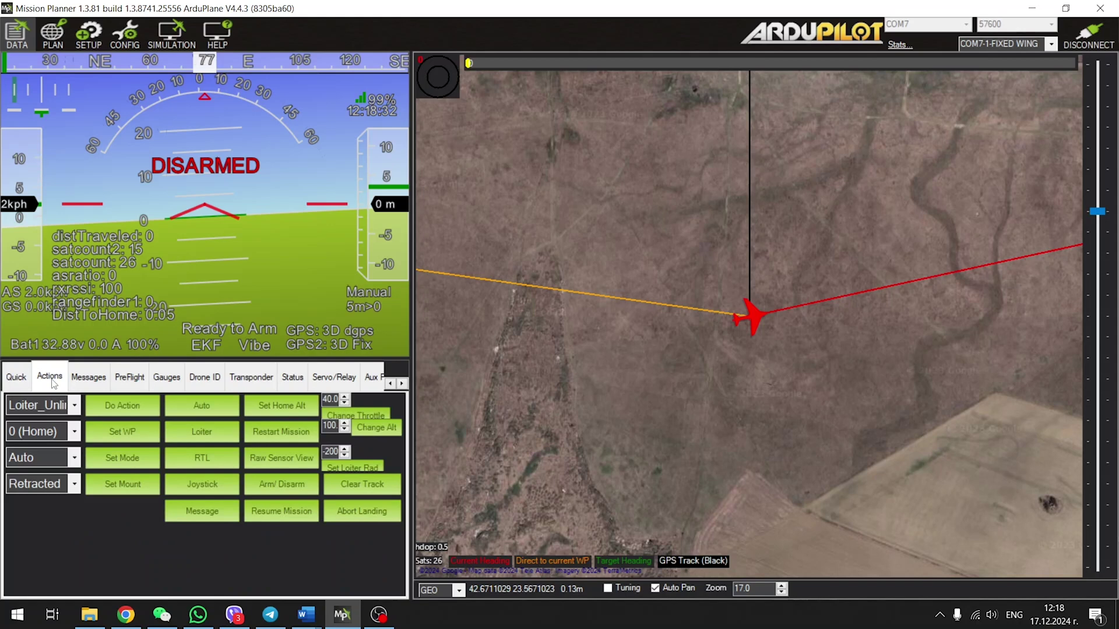
pyautogui.click(227, 331)
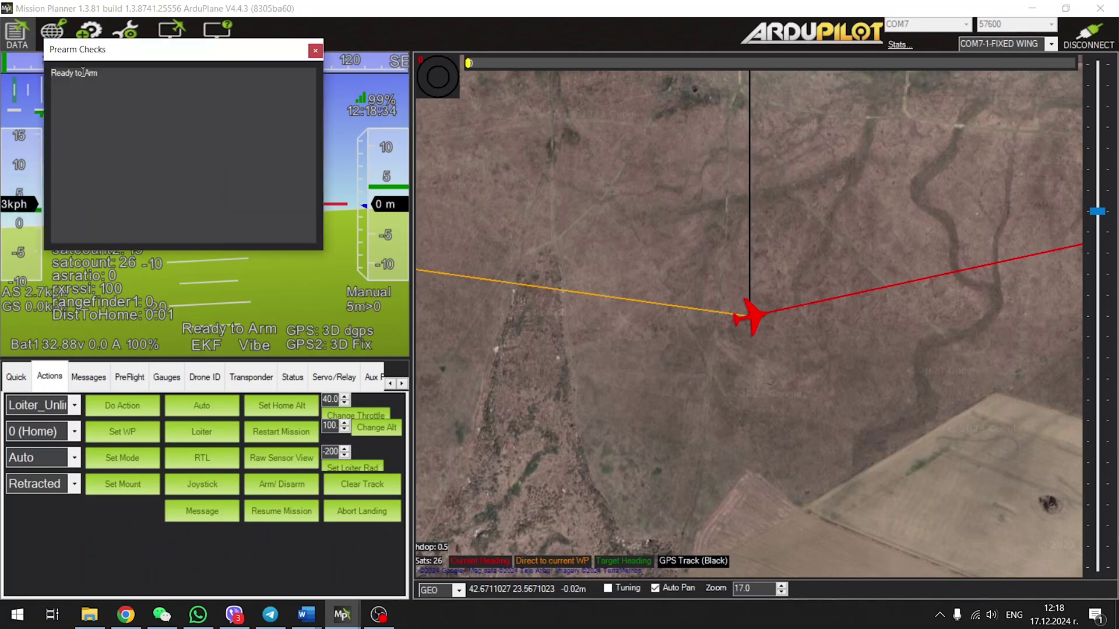
pyautogui.click(315, 51)
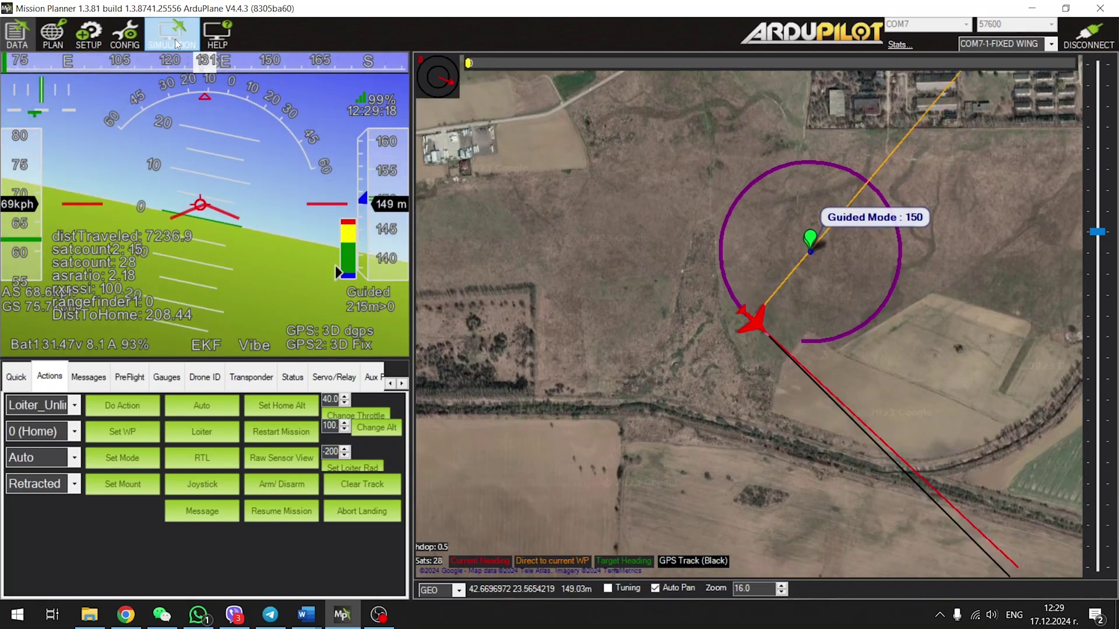
# Step: Open the Full Parameter List filtered to the WP waypoint parameters
pyautogui.click(124, 35)
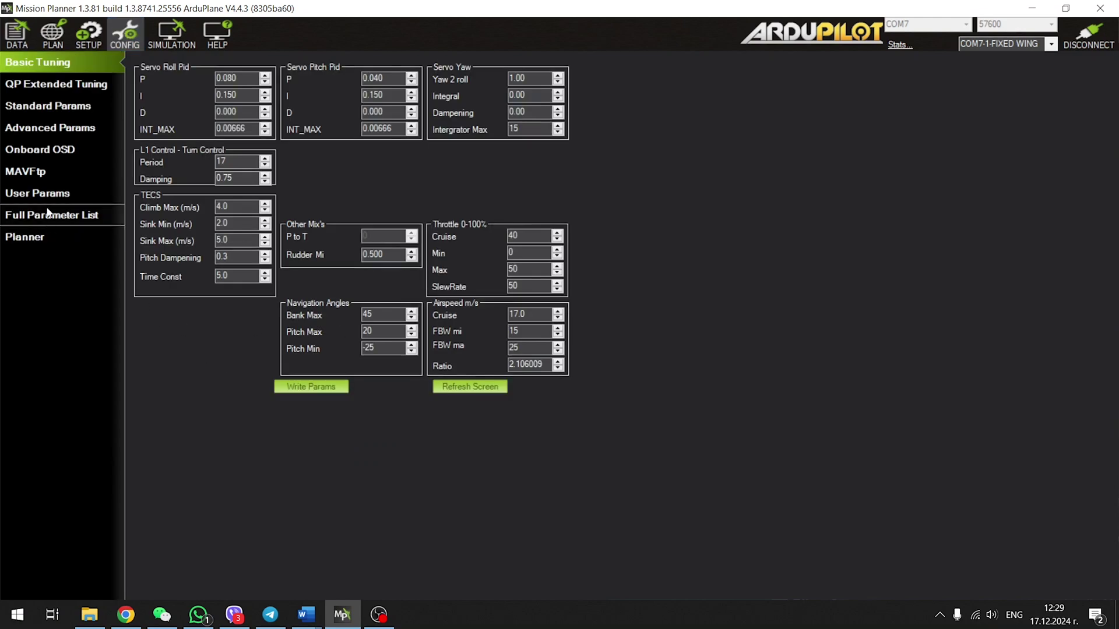
pyautogui.click(48, 214)
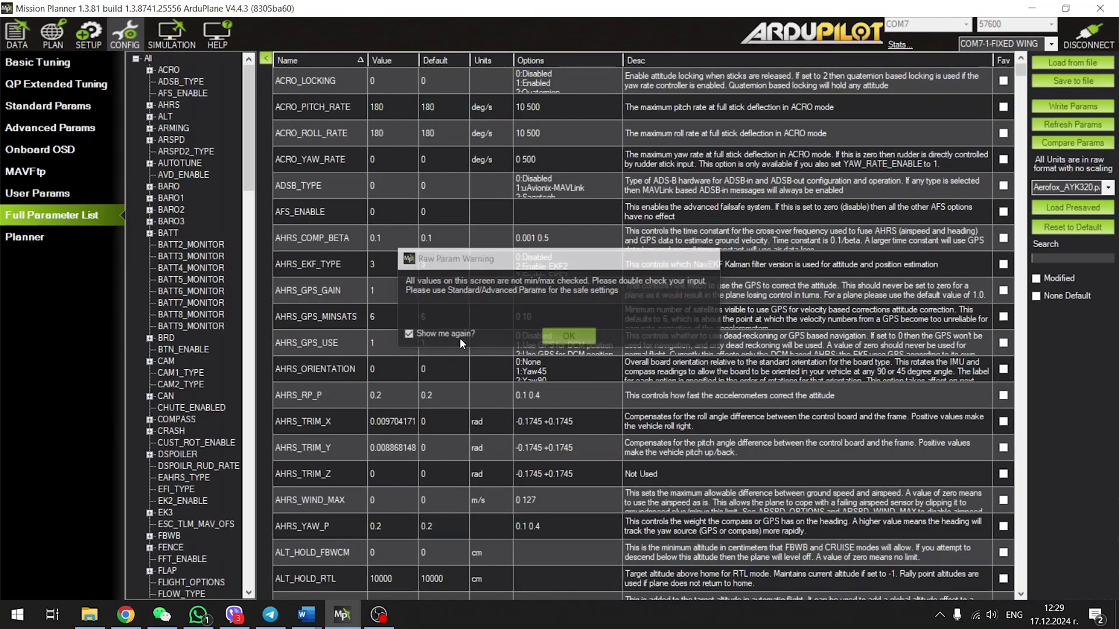
pyautogui.moveTo(242, 140); pyautogui.dragTo(259, 537)
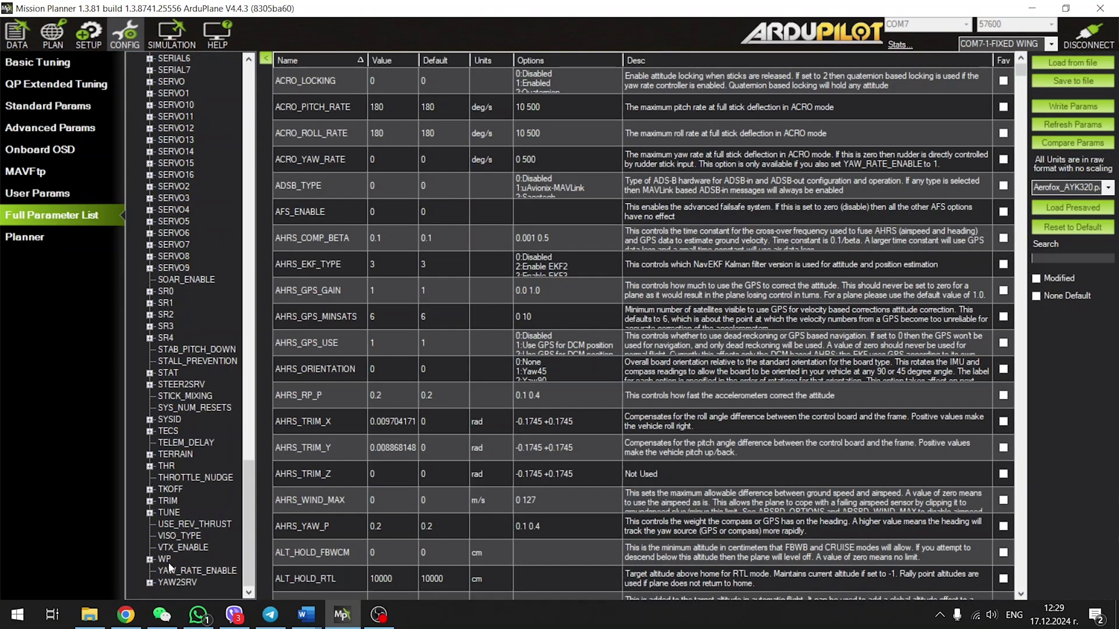
pyautogui.click(164, 560)
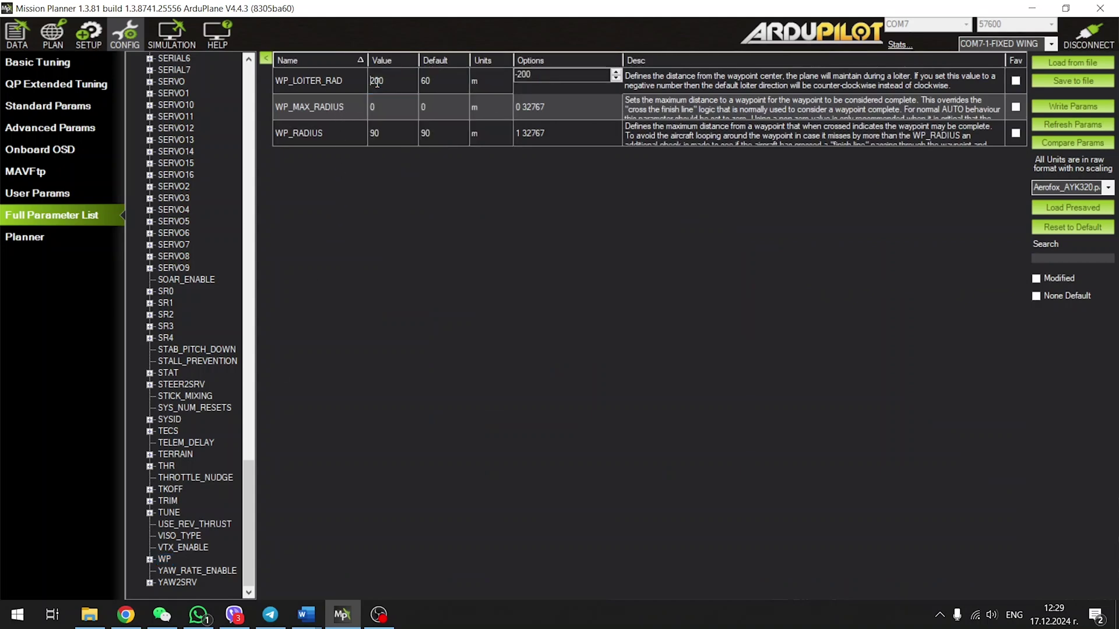
# Step: Set WP_LOITER_RAD to 200, write it to the autopilot, and return to flight data
pyautogui.press('Return')
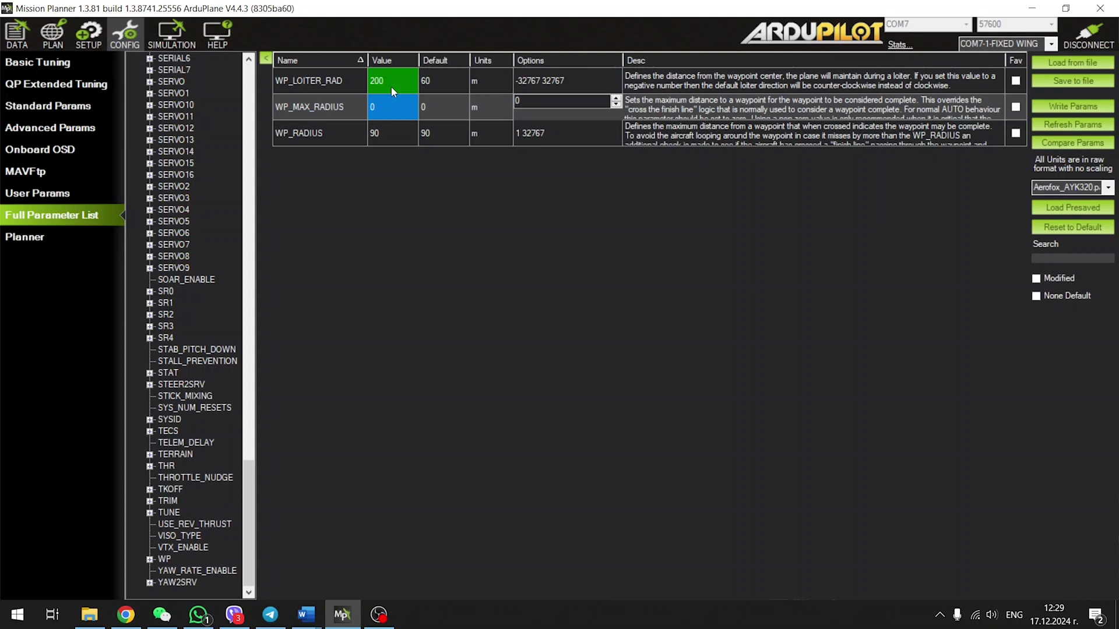
pyautogui.click(1076, 107)
pyautogui.click(623, 338)
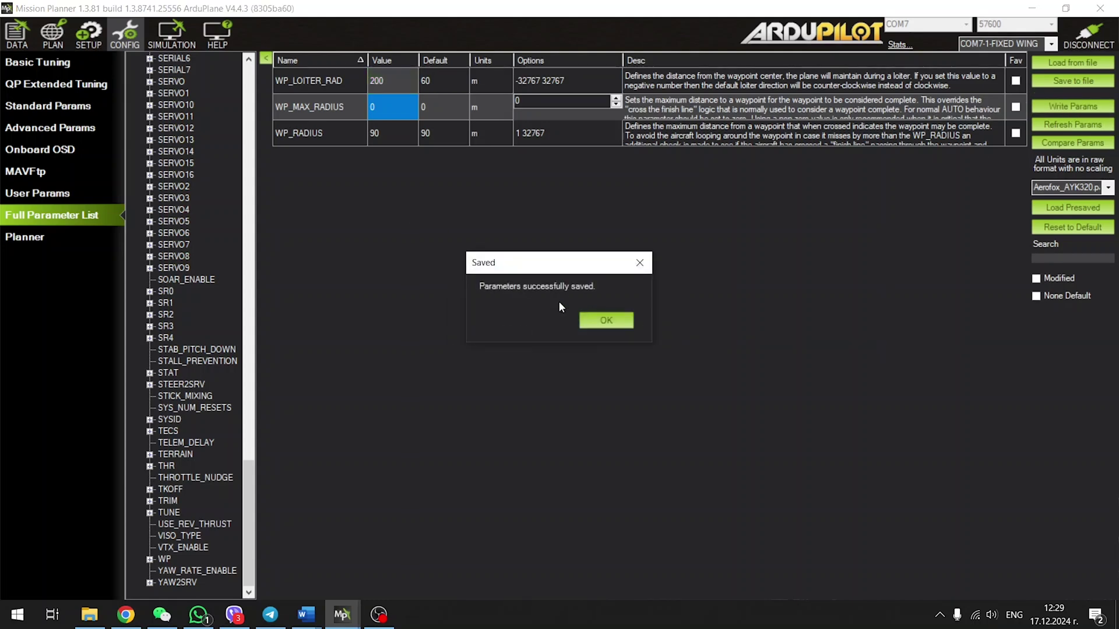
pyautogui.click(607, 319)
pyautogui.click(17, 34)
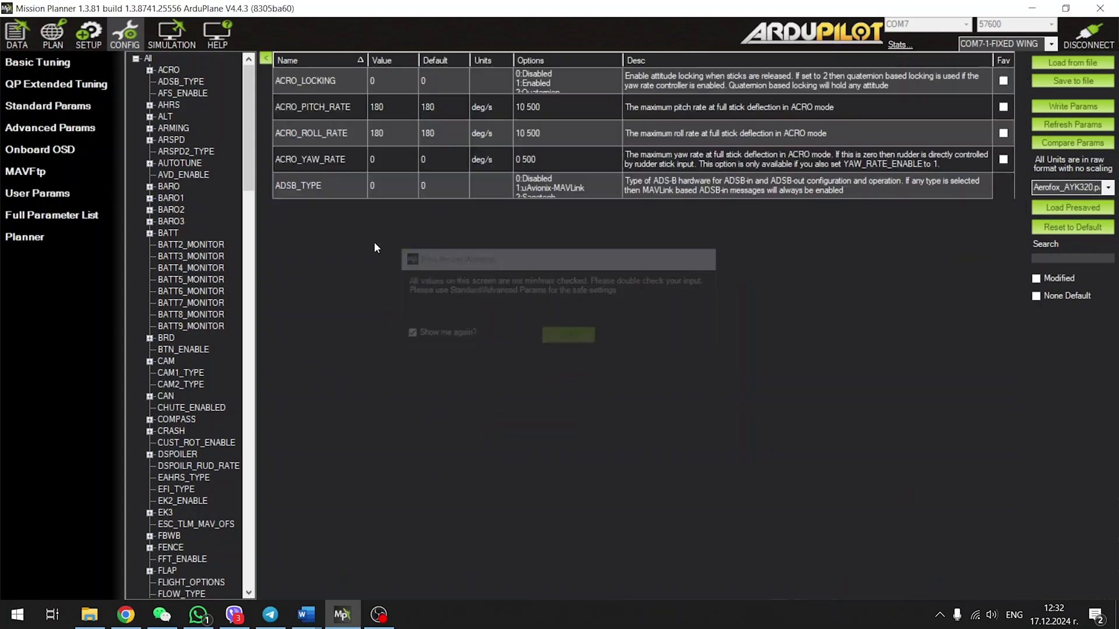
# Step: Set ARSPD_AUTOCAL to 0 in the ARSPD parameters, write it, and return to flight data
pyautogui.click(176, 141)
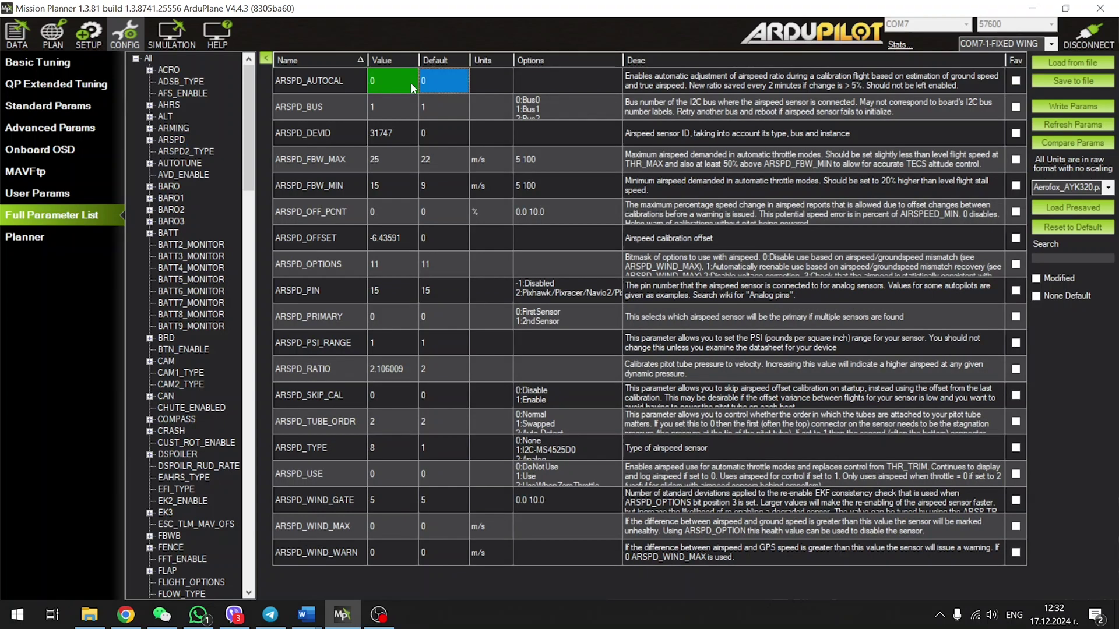
pyautogui.click(1054, 110)
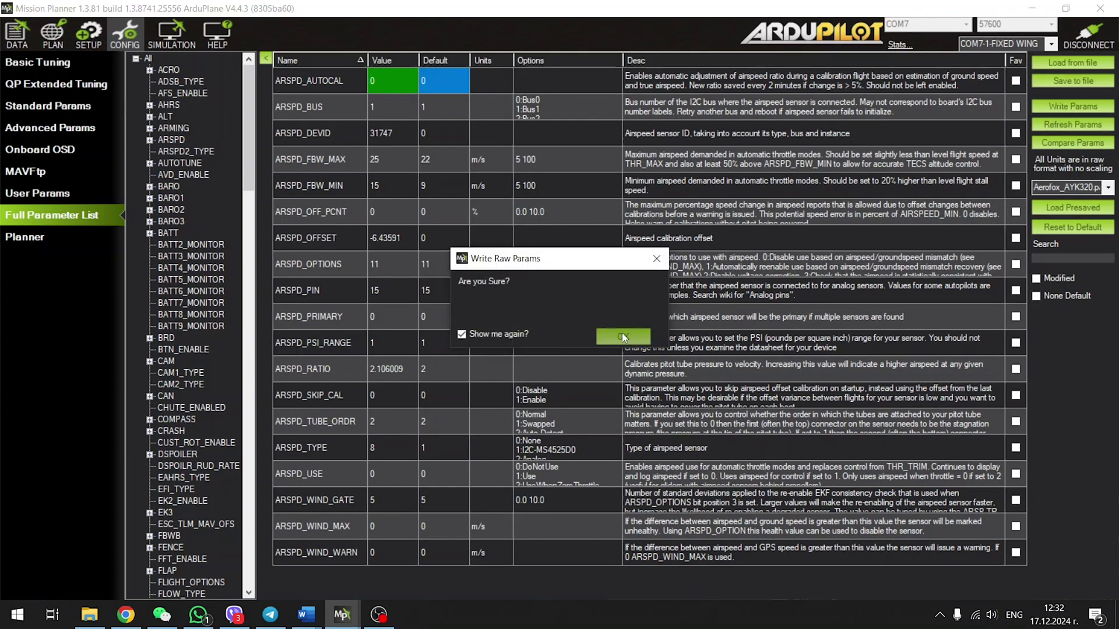
pyautogui.click(622, 338)
pyautogui.click(610, 320)
pyautogui.click(10, 36)
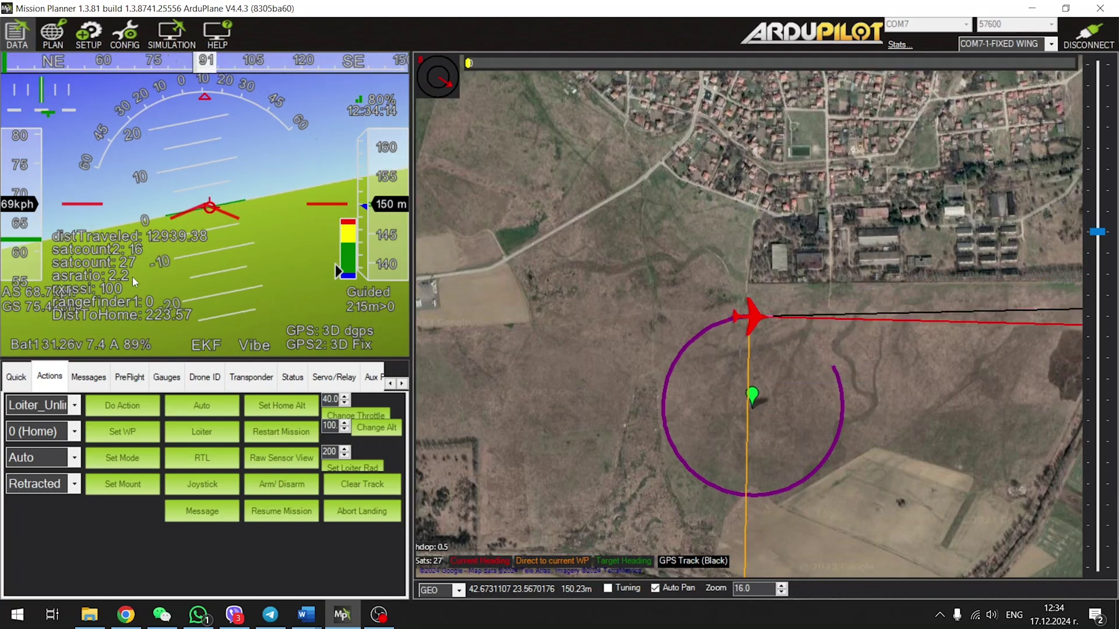
# Step: Open the SETUP pages while the plane keeps loitering in Guided mode
pyautogui.click(88, 34)
# Step: View the Airspeed setup page, then open the Full Parameter List
pyautogui.click(73, 108)
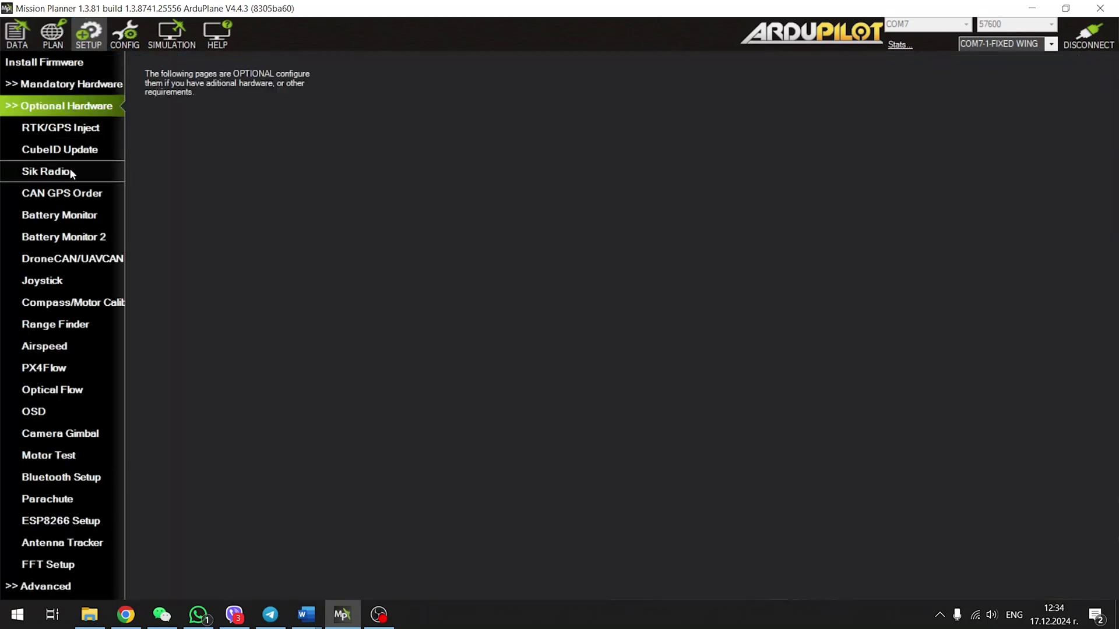
pyautogui.click(57, 346)
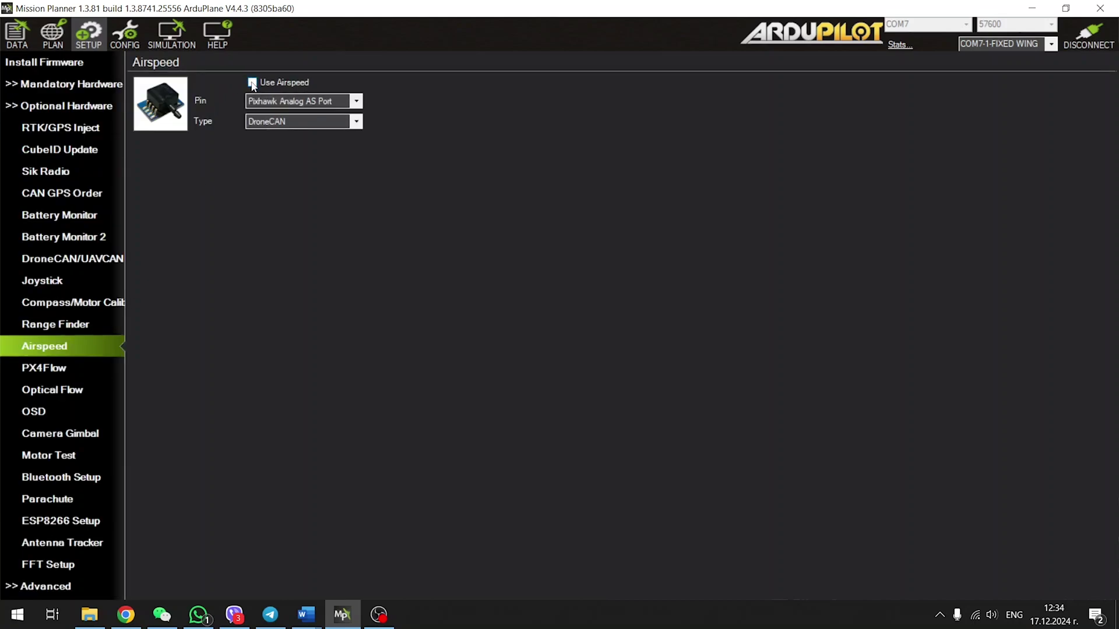
pyautogui.click(133, 37)
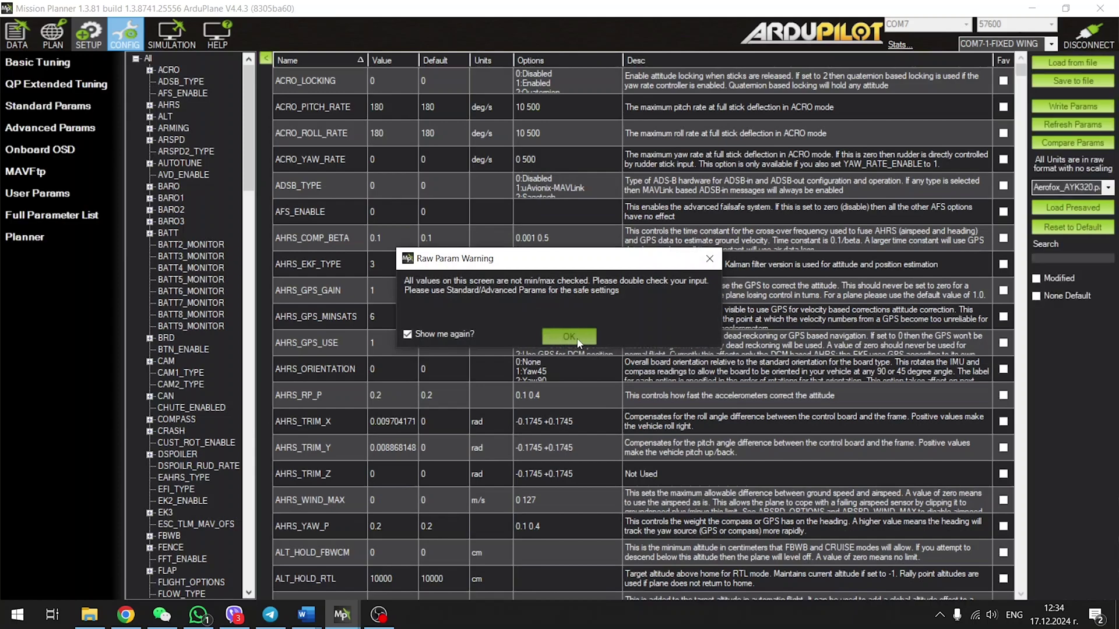
pyautogui.click(569, 337)
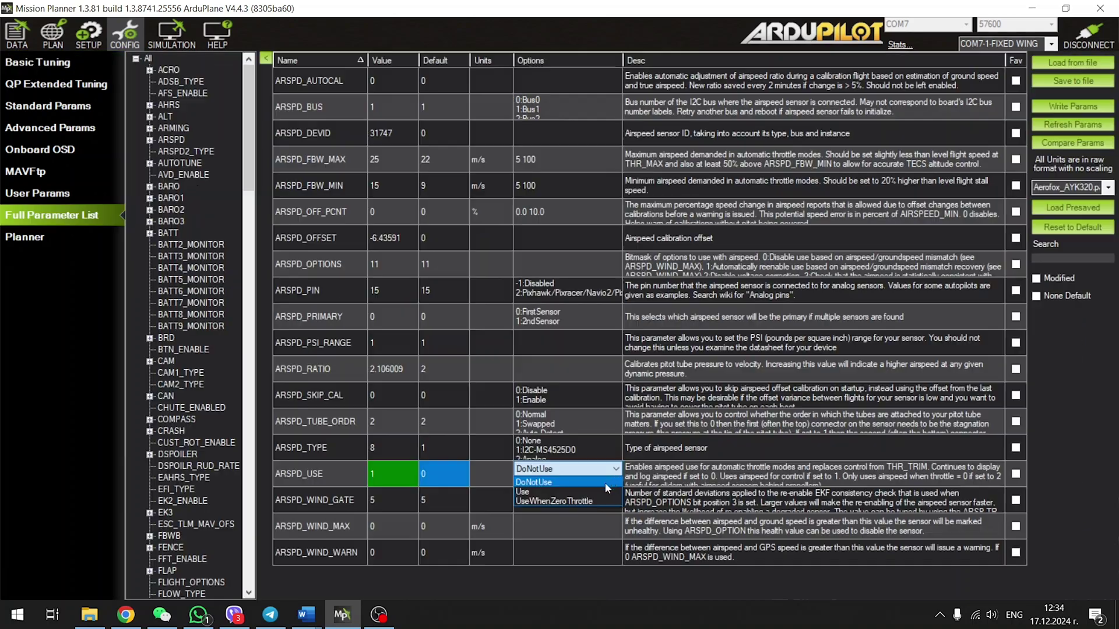
# Step: Set ARSPD_USE to Use (1) and write it to the autopilot
pyautogui.click(600, 488)
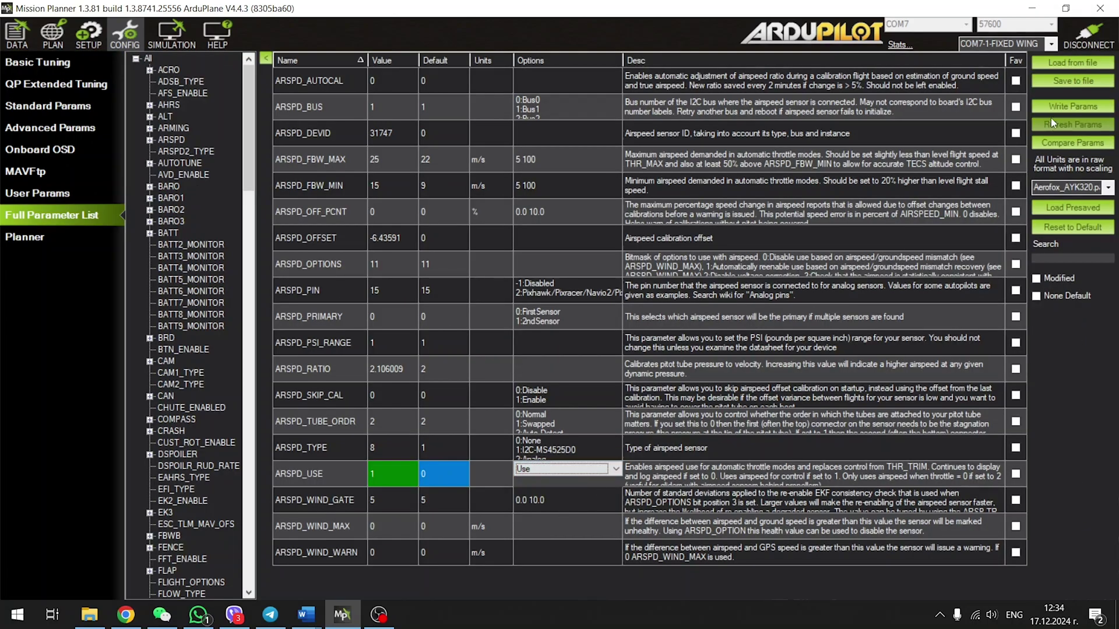
pyautogui.click(1071, 106)
pyautogui.click(614, 335)
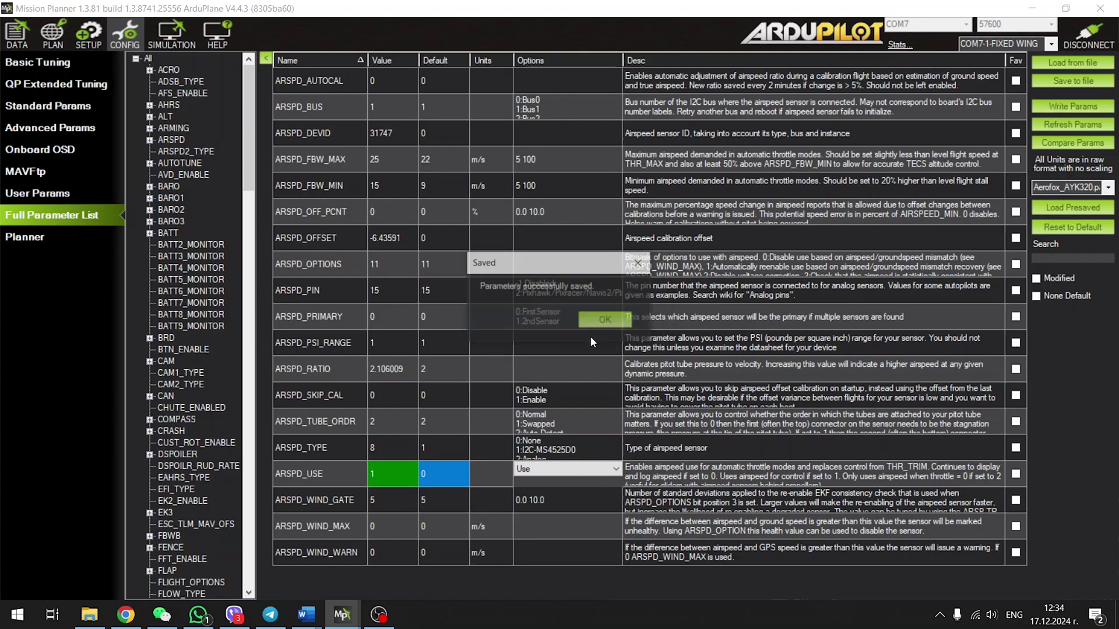